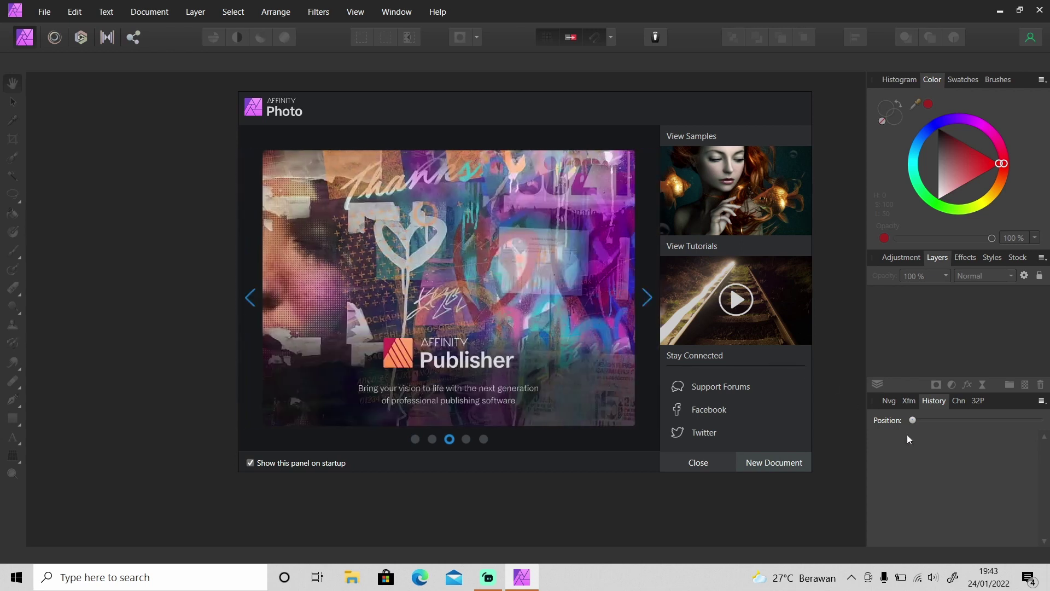
Create a 1920×1080 document and add a new pixel layer filled with white.
{"action": "left_click", "coordinate": [798, 458]}
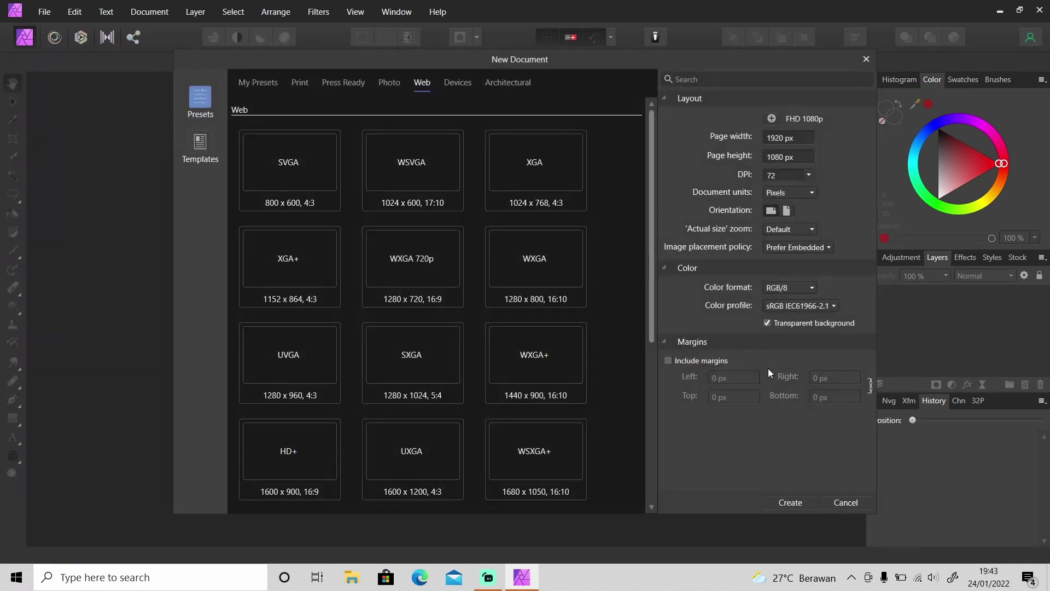
{"action": "left_click", "coordinate": [791, 503]}
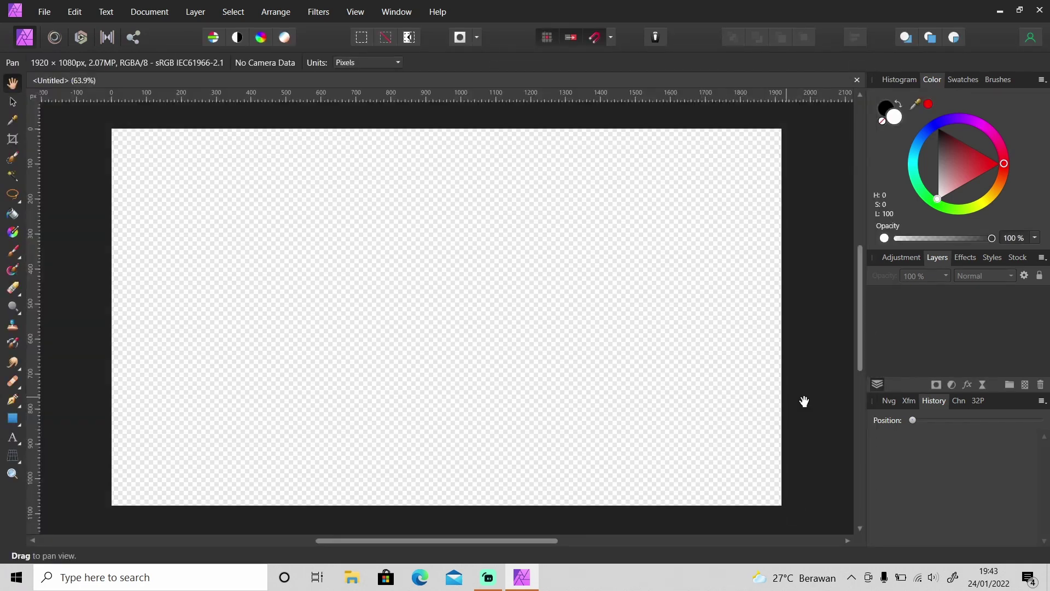
{"action": "left_click", "coordinate": [1025, 385]}
{"action": "key", "text": "g"}
{"action": "left_click", "coordinate": [738, 274]}
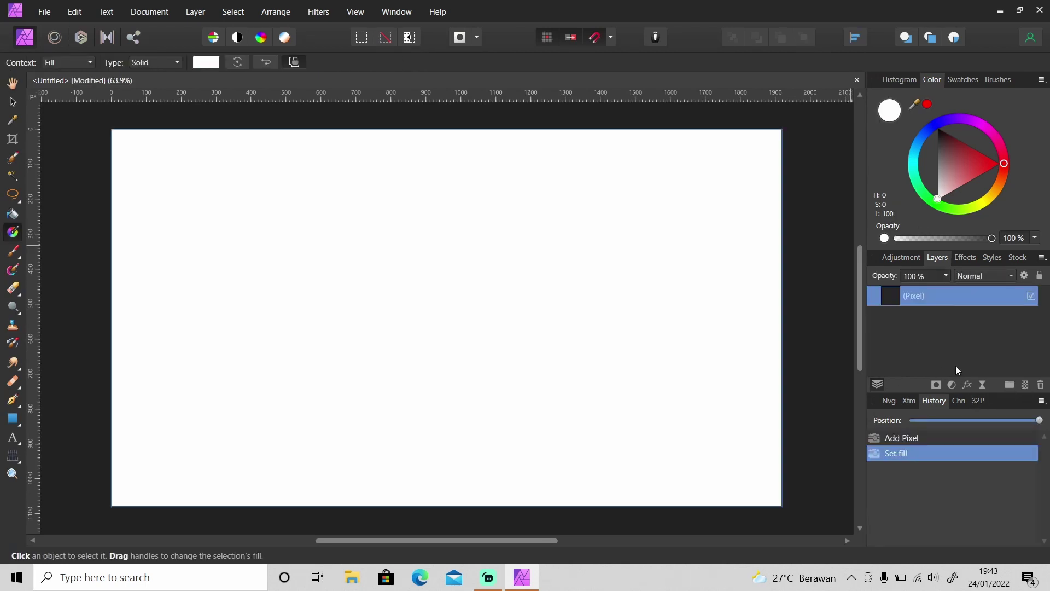
Add an elliptical Gradient Overlay effect to the white pixel layer.
{"action": "left_click", "coordinate": [967, 384]}
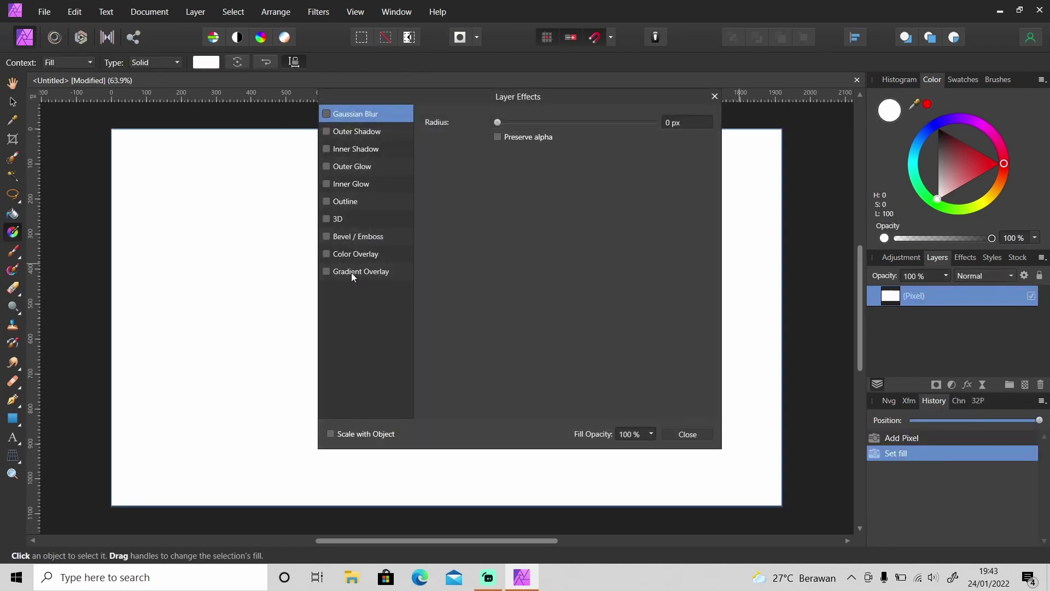
{"action": "left_click", "coordinate": [327, 271]}
{"action": "left_click_drag", "start_coordinate": [555, 97], "coordinate": [839, 87]}
{"action": "left_click", "coordinate": [668, 262]}
{"action": "left_click", "coordinate": [814, 149]}
{"action": "left_click", "coordinate": [804, 159]}
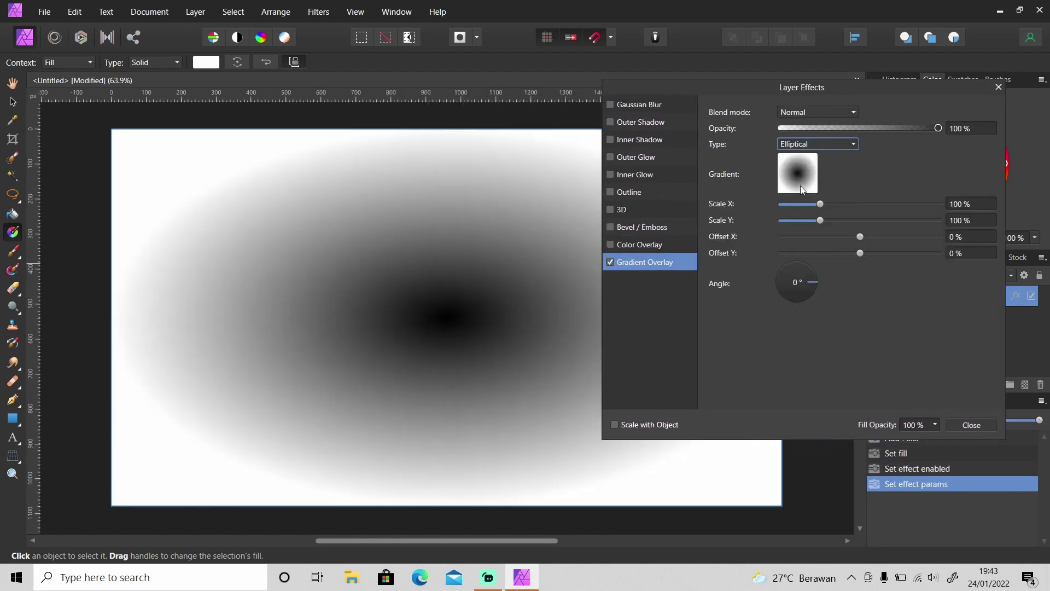
{"action": "left_click", "coordinate": [799, 185]}
Make the gradient's centre stop yellow and its outer stop orange.
{"action": "left_click", "coordinate": [750, 273]}
{"action": "left_click_drag", "start_coordinate": [795, 361], "coordinate": [787, 402]}
{"action": "left_click", "coordinate": [904, 227]}
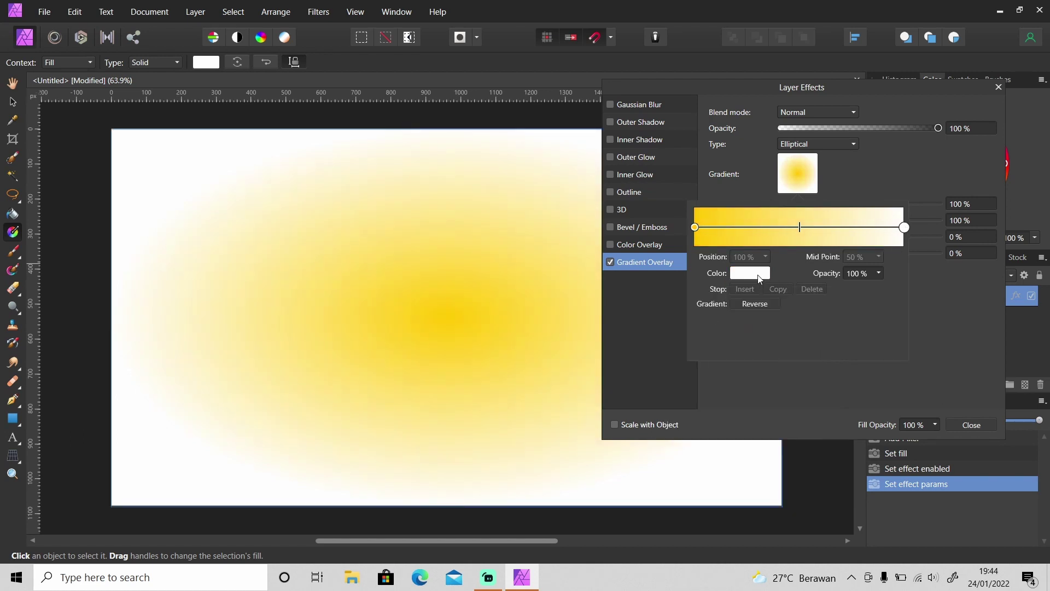
{"action": "left_click", "coordinate": [750, 272]}
{"action": "left_click_drag", "start_coordinate": [799, 365], "coordinate": [790, 389]}
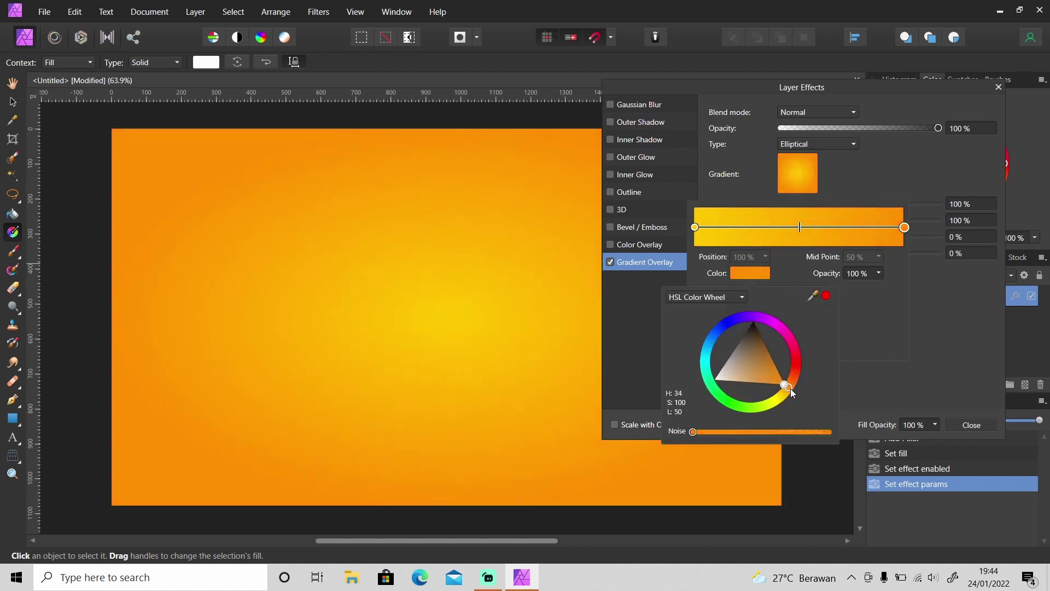
{"action": "left_click", "coordinate": [975, 426]}
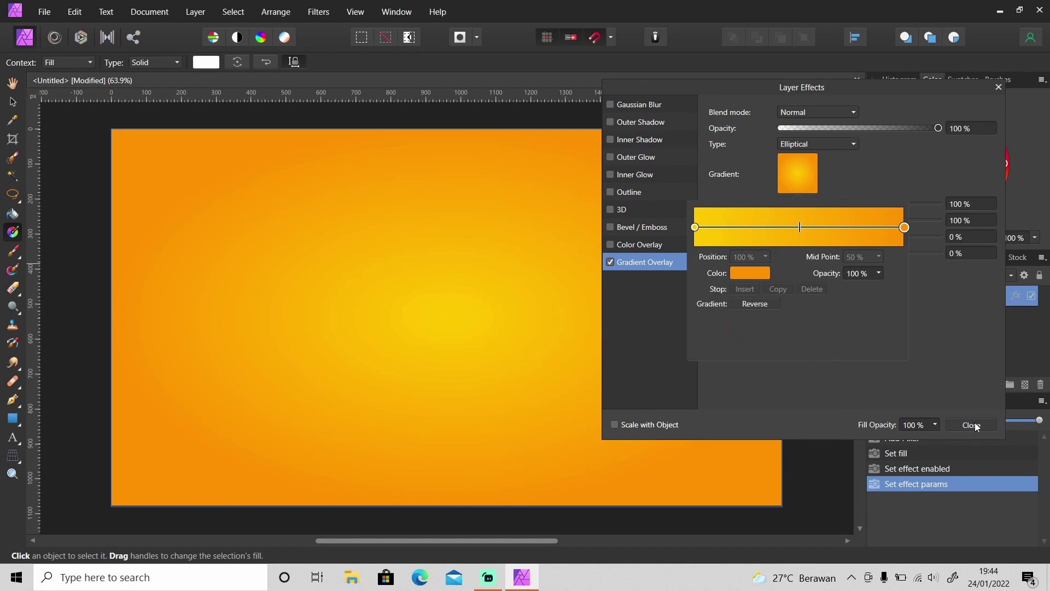
{"action": "left_click", "coordinate": [975, 426]}
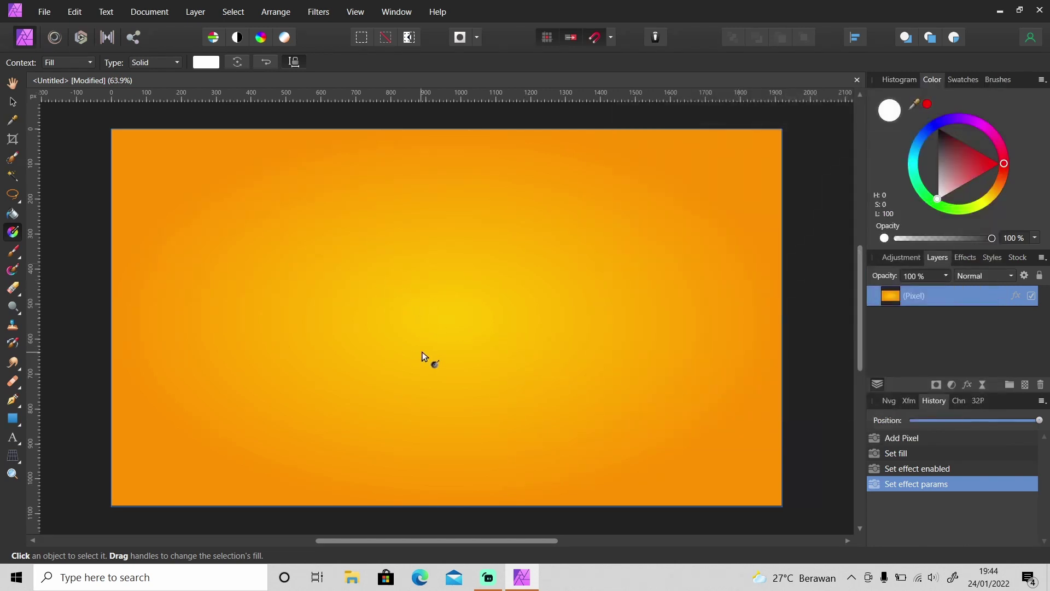
Type '3D TEXT' as artistic text in Oswald Medium at 288 pt.
{"action": "key", "text": "t"}
{"action": "left_click", "coordinate": [414, 329]}
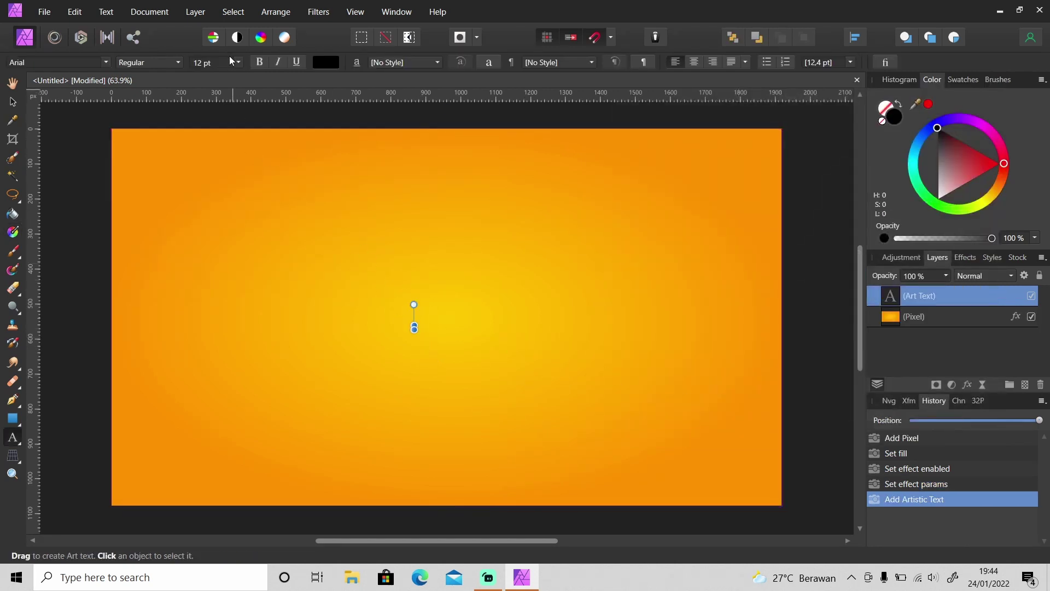
{"action": "left_click", "coordinate": [237, 62]}
{"action": "left_click", "coordinate": [211, 306]}
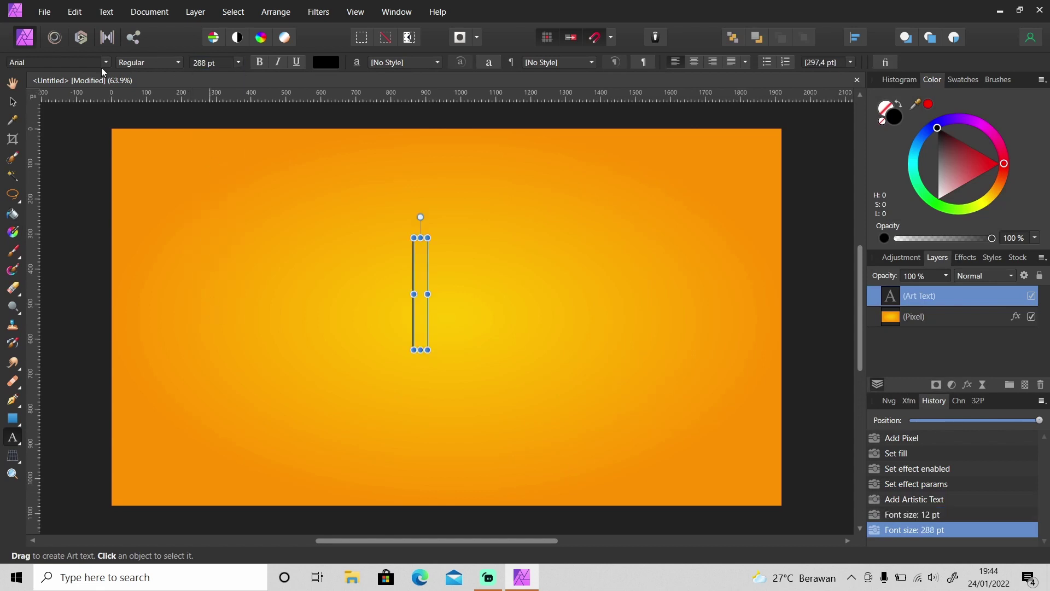
{"action": "left_click", "coordinate": [65, 62]}
{"action": "left_click_drag", "start_coordinate": [338, 104], "coordinate": [338, 264]}
{"action": "left_click", "coordinate": [273, 221]}
{"action": "left_click", "coordinate": [150, 62]}
{"action": "left_click", "coordinate": [151, 108]}
{"action": "type", "text": "3"}
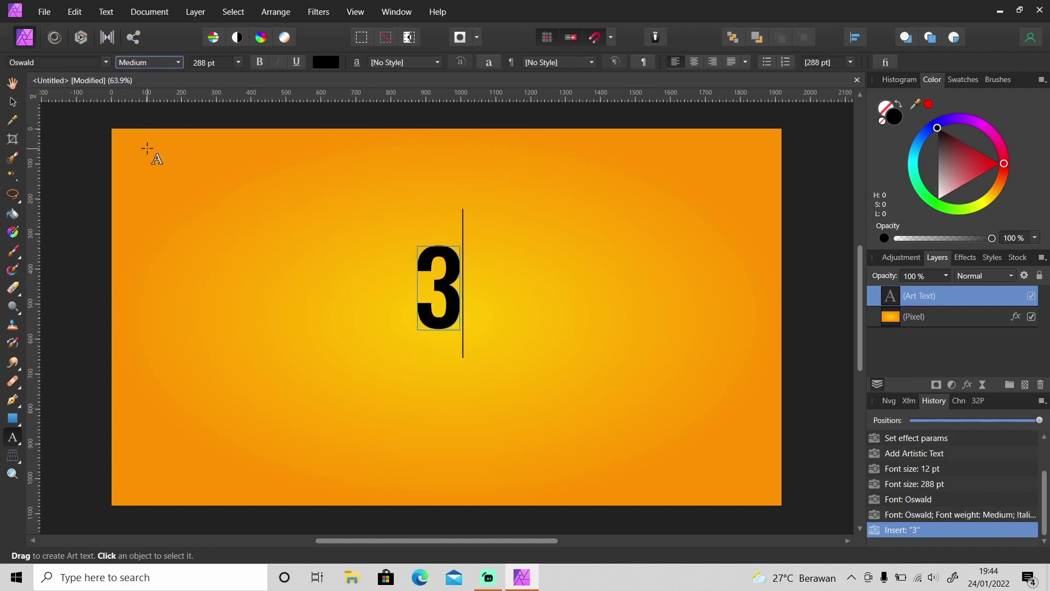
{"action": "type", "text": "D TEXT"}
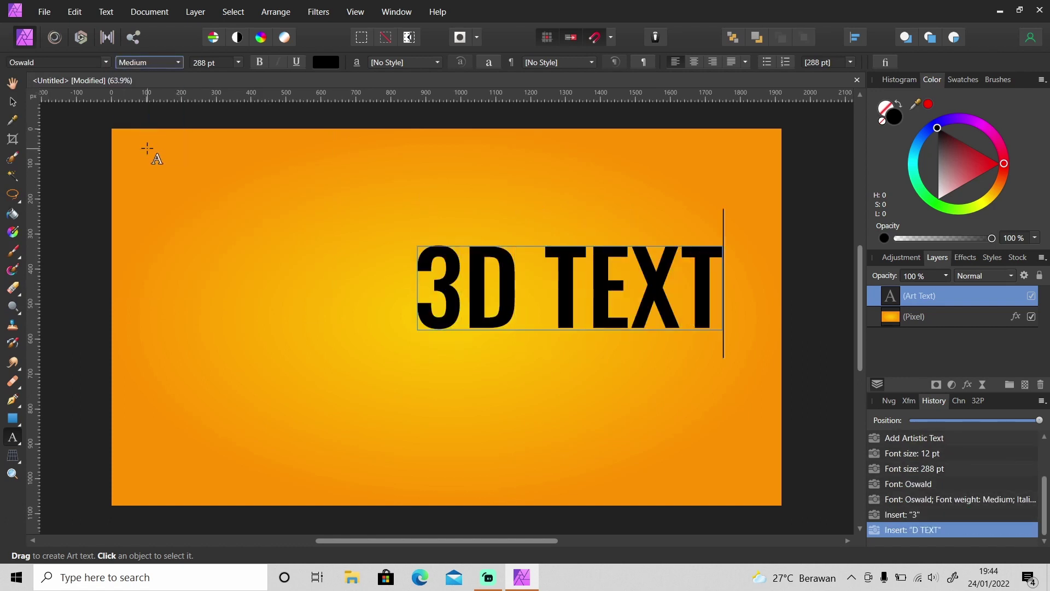
{"action": "key", "text": "Escape"}
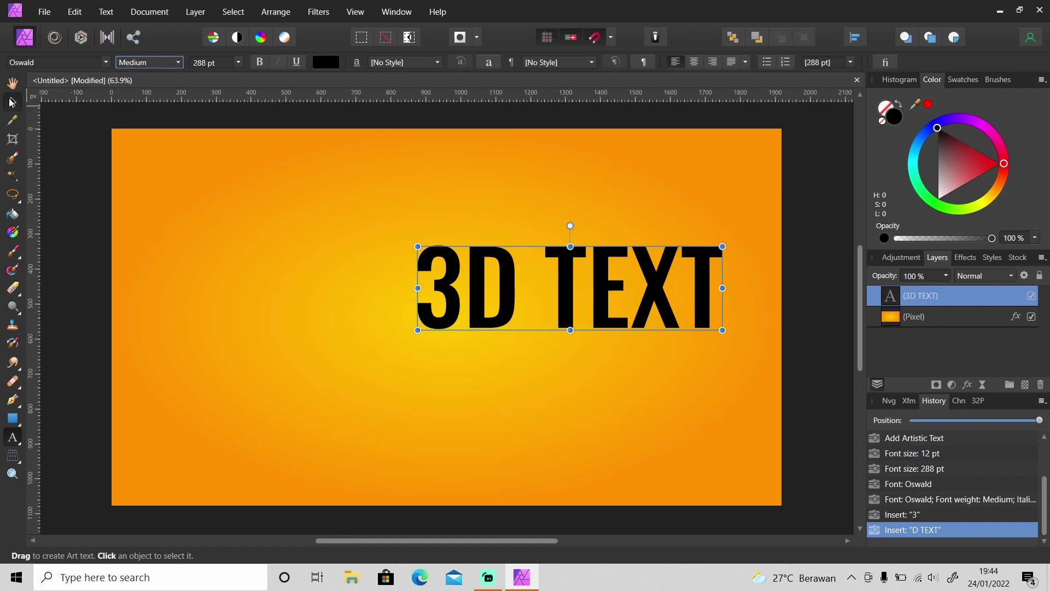
Centre the 3D TEXT on the canvas and duplicate its layer.
{"action": "left_click", "coordinate": [13, 101]}
{"action": "left_click_drag", "start_coordinate": [625, 296], "coordinate": [501, 325]}
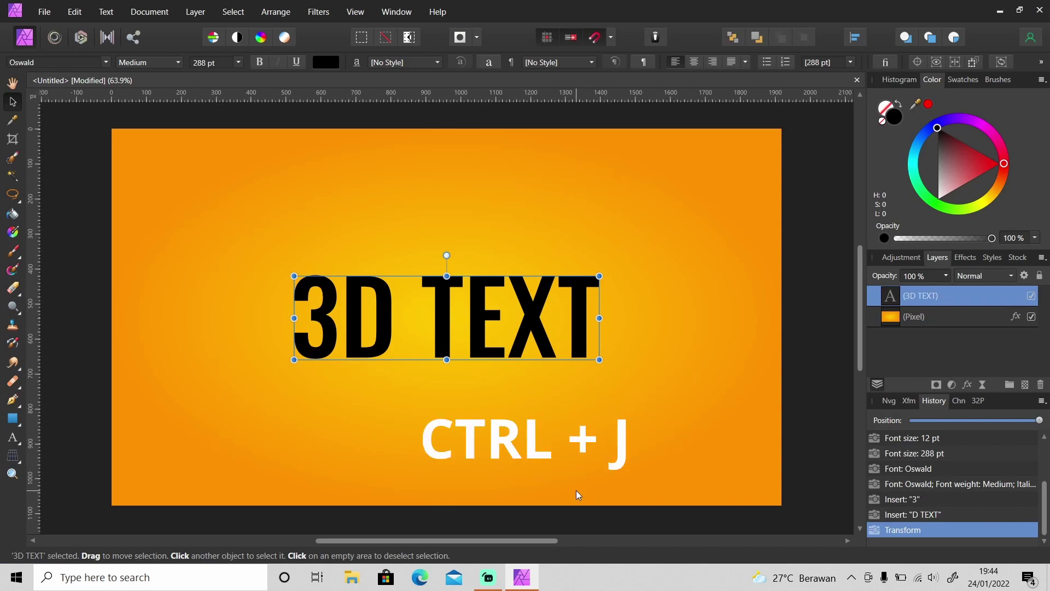
{"action": "key", "text": "ctrl+j"}
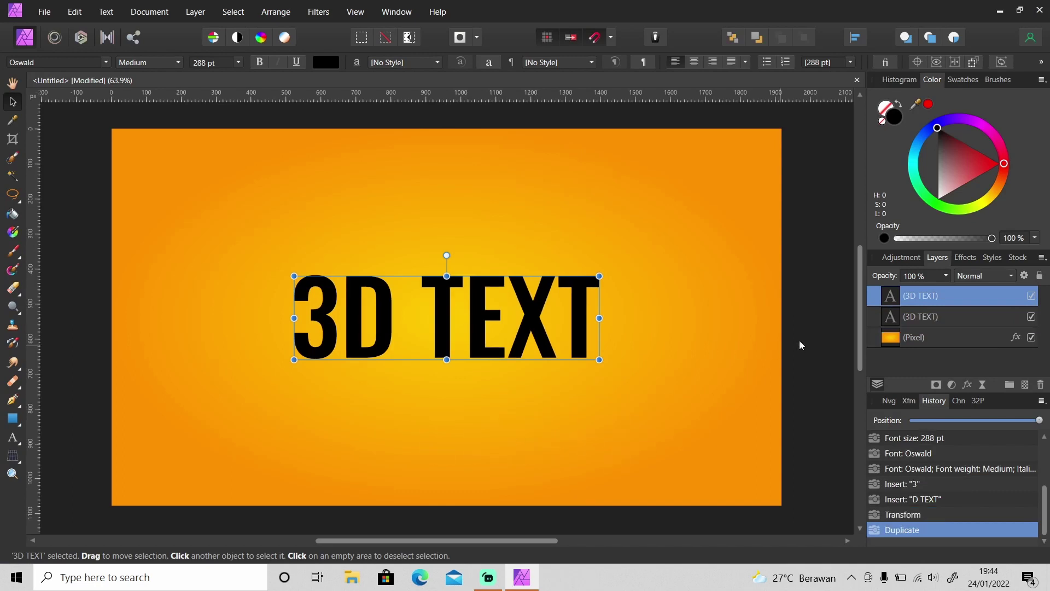
Give the lower 3D TEXT copy a 5 px orange outline effect.
{"action": "left_click", "coordinate": [936, 321]}
{"action": "left_click", "coordinate": [967, 385]}
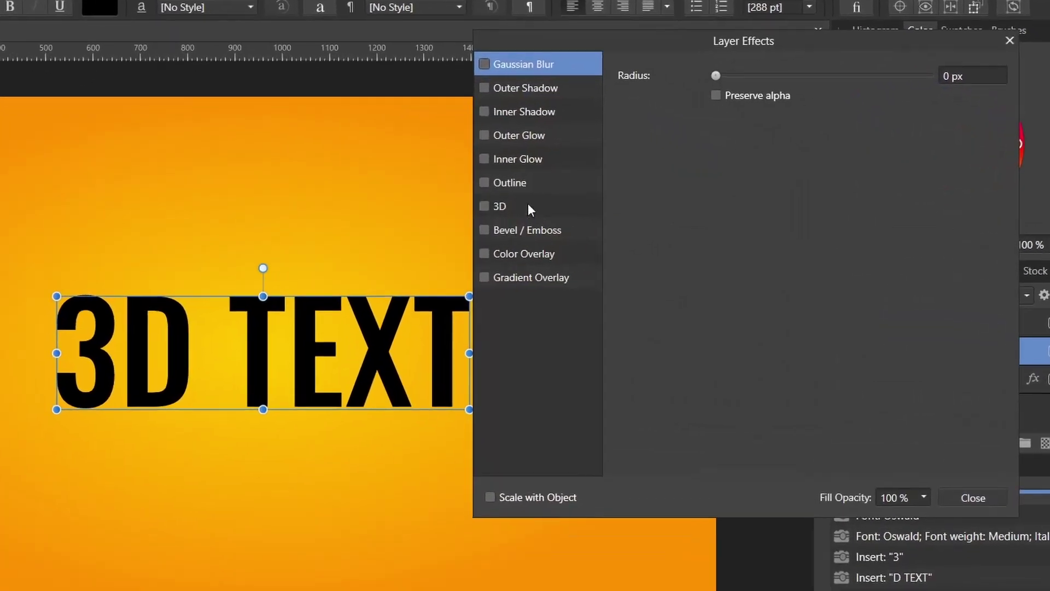
{"action": "left_click", "coordinate": [515, 182]}
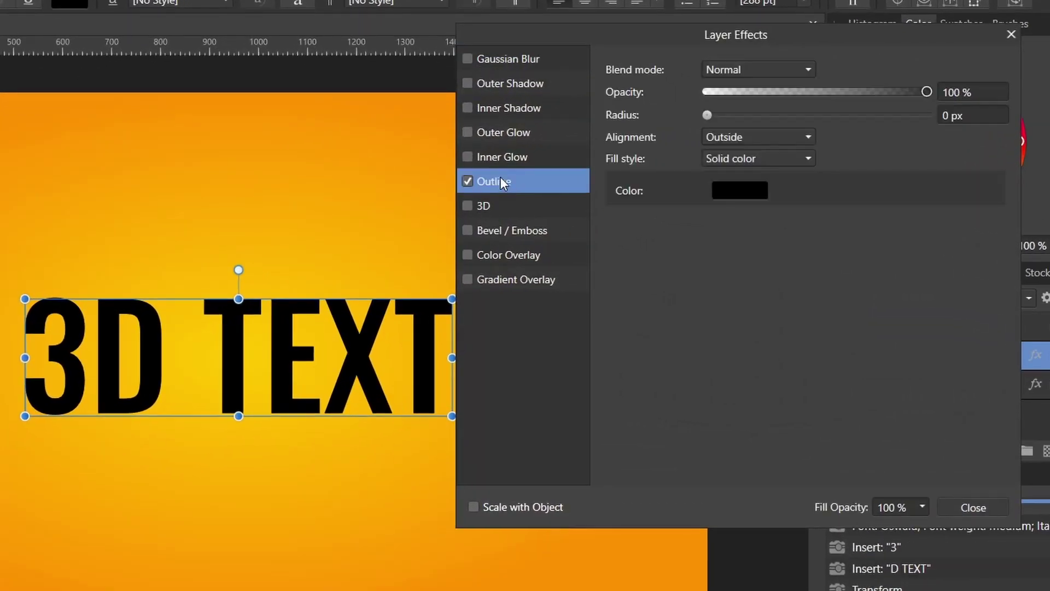
{"action": "left_click", "coordinate": [977, 120]}
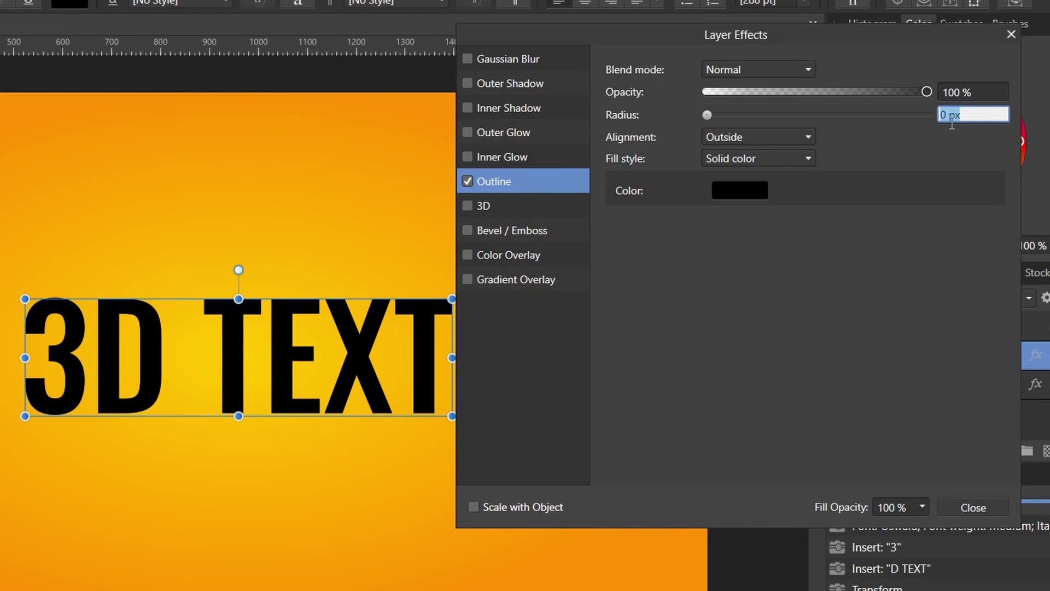
{"action": "type", "text": "5"}
{"action": "key", "text": "Return"}
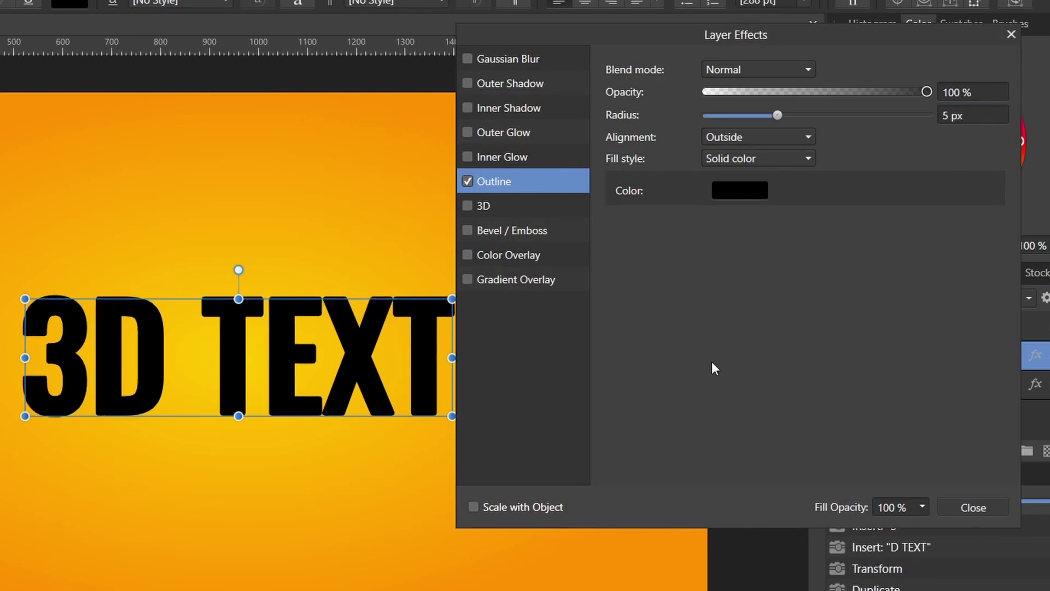
{"action": "left_click", "coordinate": [744, 187]}
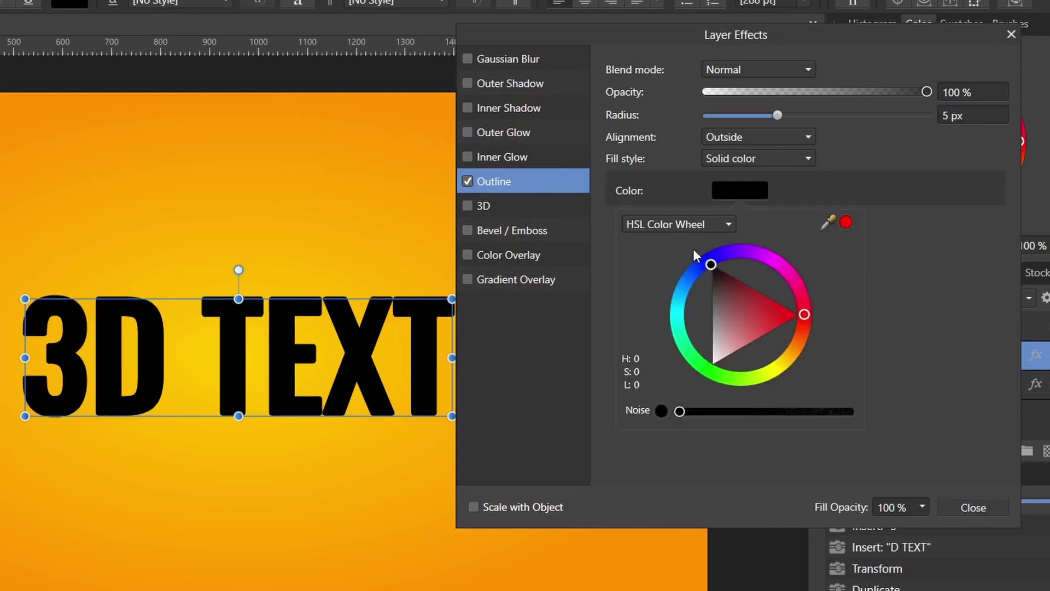
{"action": "mouse_move", "coordinate": [806, 314]}
{"action": "left_mouse_down"}
{"action": "mouse_move", "coordinate": [806, 352]}
{"action": "mouse_move", "coordinate": [792, 325]}
{"action": "left_mouse_up"}
{"action": "left_click", "coordinate": [951, 306]}
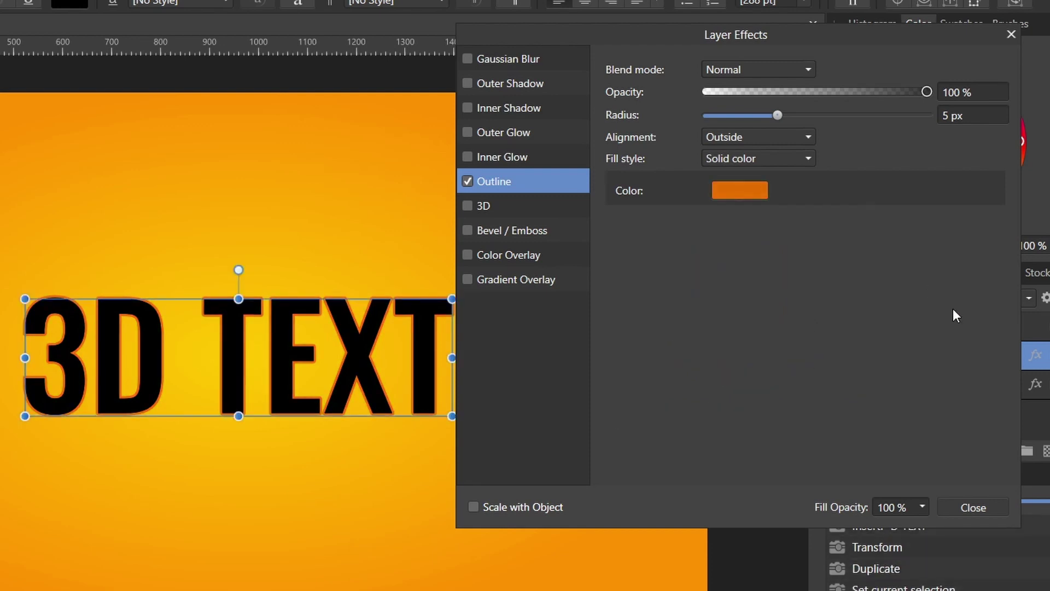
{"action": "left_click", "coordinate": [976, 507]}
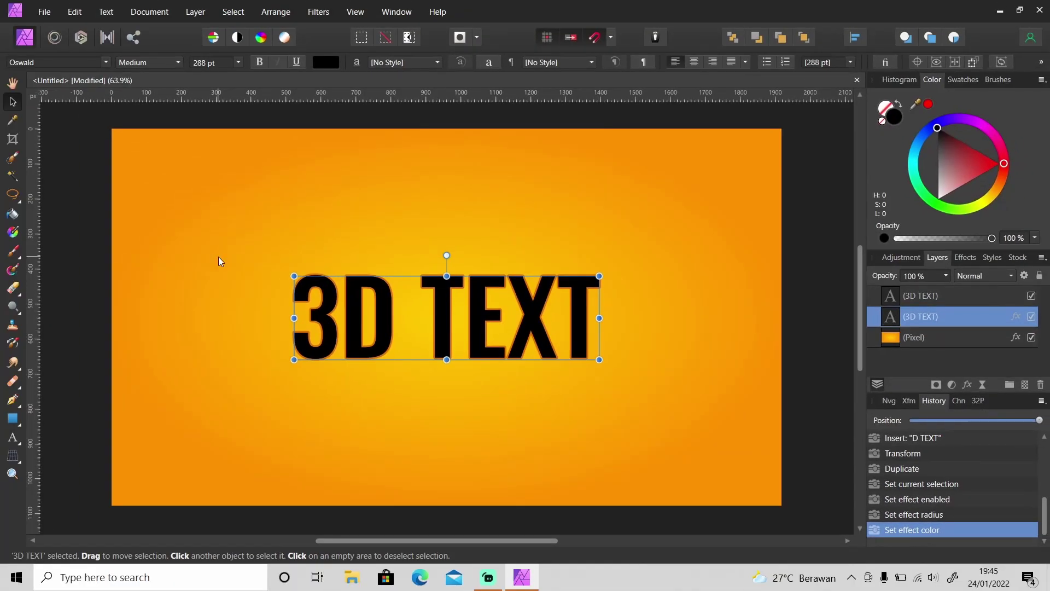
Duplicate the outlined text several times, nudging each copy one step up-left.
{"action": "key", "text": "ctrl+j"}
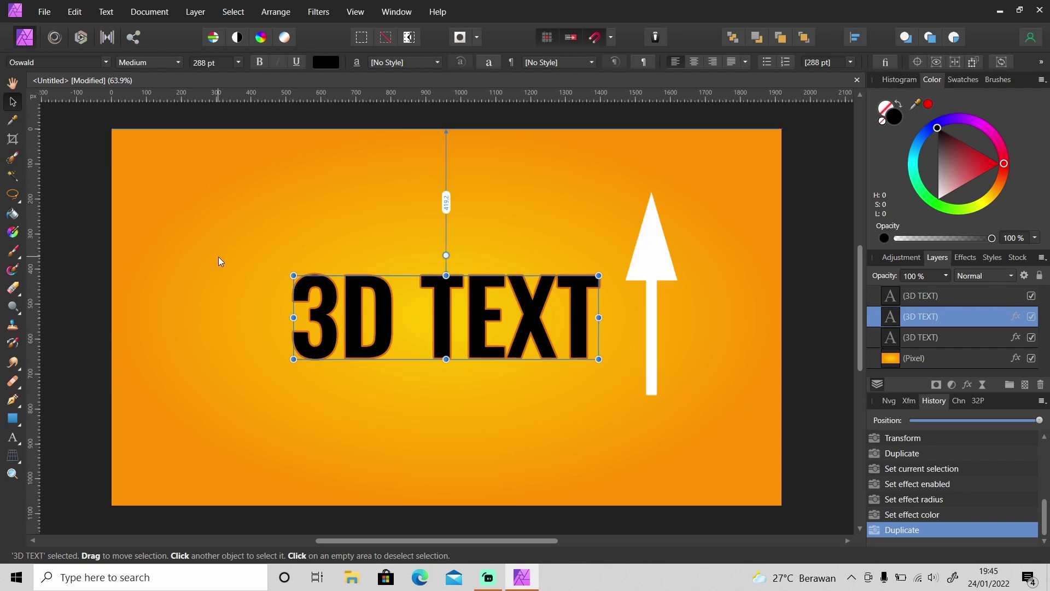
{"action": "key", "text": "Left"}
{"action": "key", "text": "ctrl+j"}
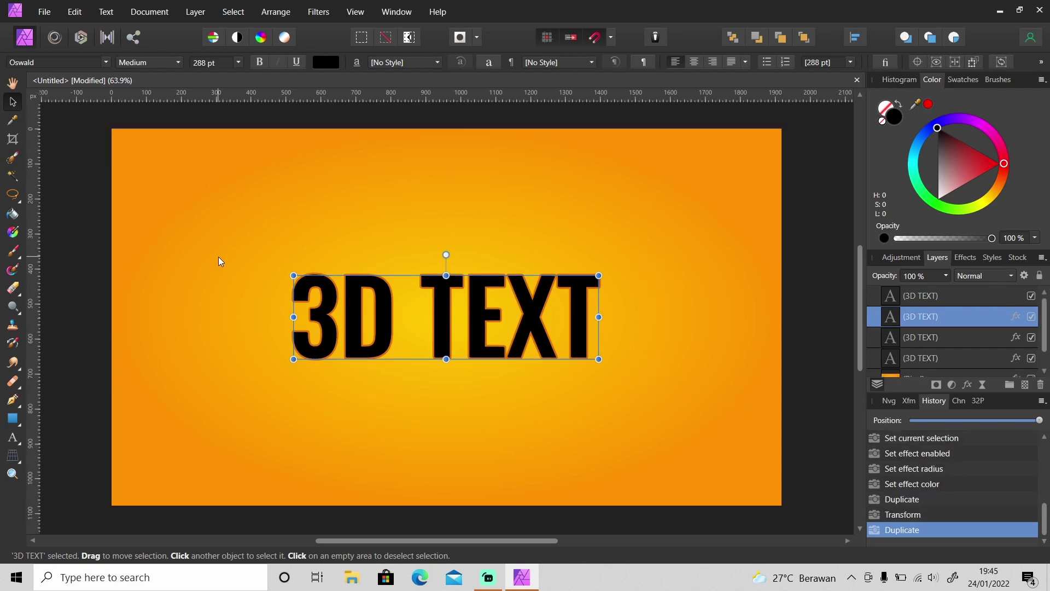
{"action": "key", "text": "Up"}
{"action": "key", "text": "Left"}
{"action": "key", "text": "ctrl+j"}
{"action": "key", "text": "Up"}
{"action": "key", "text": "Left"}
{"action": "key", "text": "ctrl+j"}
Nudge the latest copy further up-left, then drag the front text up-left above the extrusion.
{"action": "key", "text": "Up"}
{"action": "key", "text": "Left"}
{"action": "key", "text": "Up"}
{"action": "key", "text": "Up"}
{"action": "key", "text": "Left"}
{"action": "key", "text": "Up"}
{"action": "key", "text": "Up"}
{"action": "key", "text": "Up"}
{"action": "key", "text": "Left"}
{"action": "key", "text": "Up"}
{"action": "key", "text": "Up"}
{"action": "key", "text": "Left"}
{"action": "key", "text": "Up"}
{"action": "key", "text": "Up"}
{"action": "key", "text": "Left"}
{"action": "key", "text": "Up"}
{"action": "key", "text": "Up"}
{"action": "key", "text": "Up"}
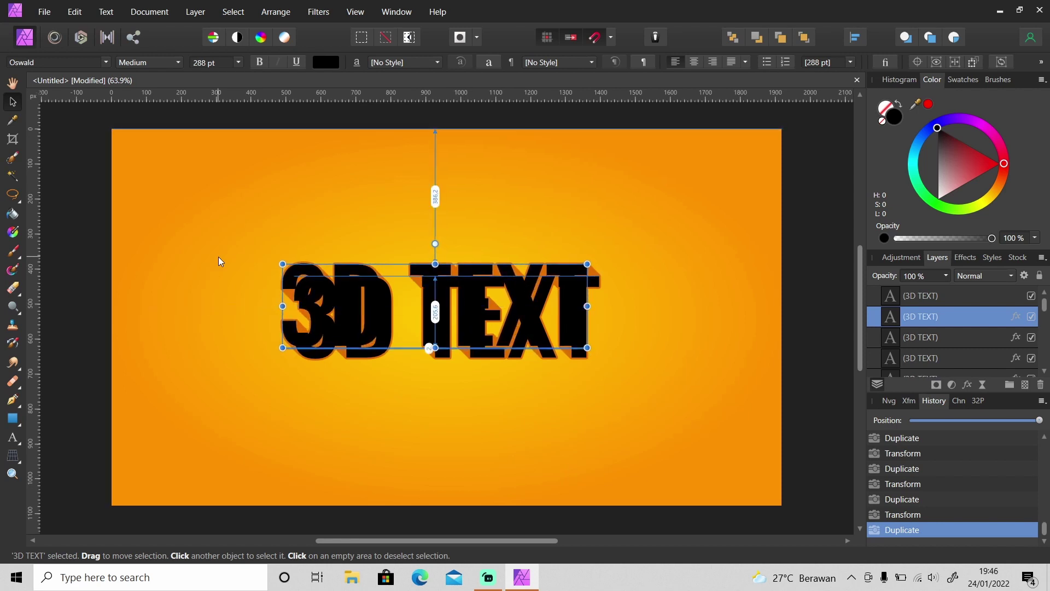
{"action": "left_click", "coordinate": [948, 293]}
{"action": "mouse_move", "coordinate": [500, 343]}
{"action": "left_mouse_down"}
{"action": "mouse_move", "coordinate": [475, 323]}
{"action": "mouse_move", "coordinate": [483, 331]}
{"action": "left_mouse_up"}
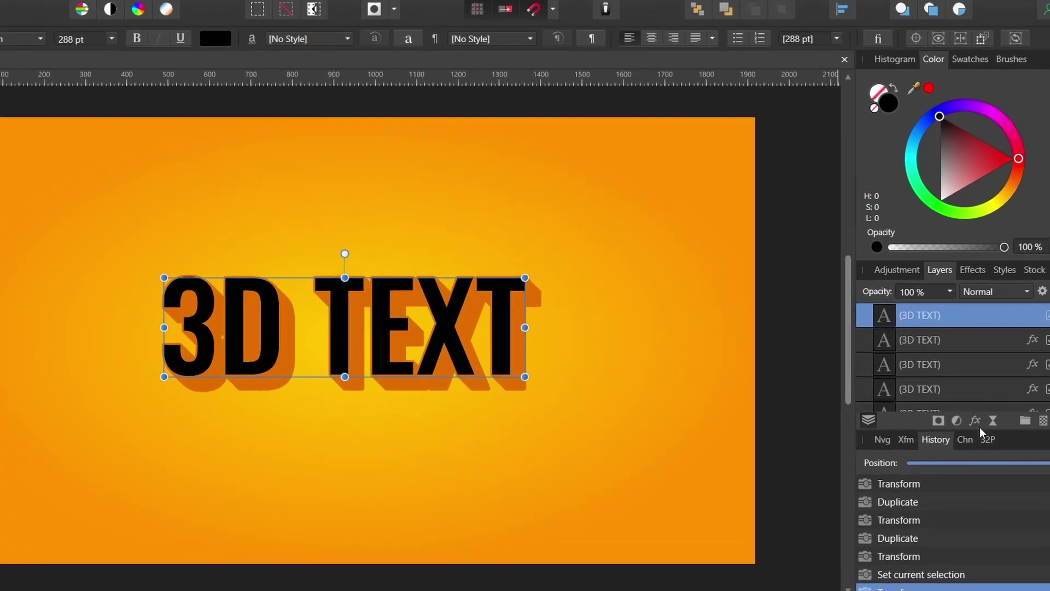
Give the front 3D TEXT a 5 px orange outline.
{"action": "left_click", "coordinate": [967, 385]}
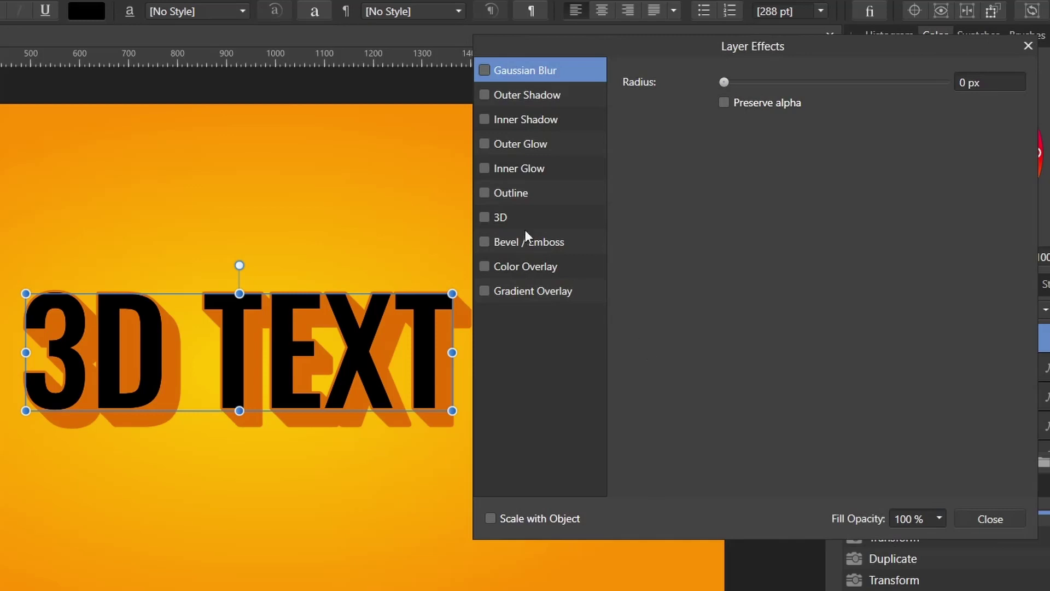
{"action": "left_click", "coordinate": [484, 192]}
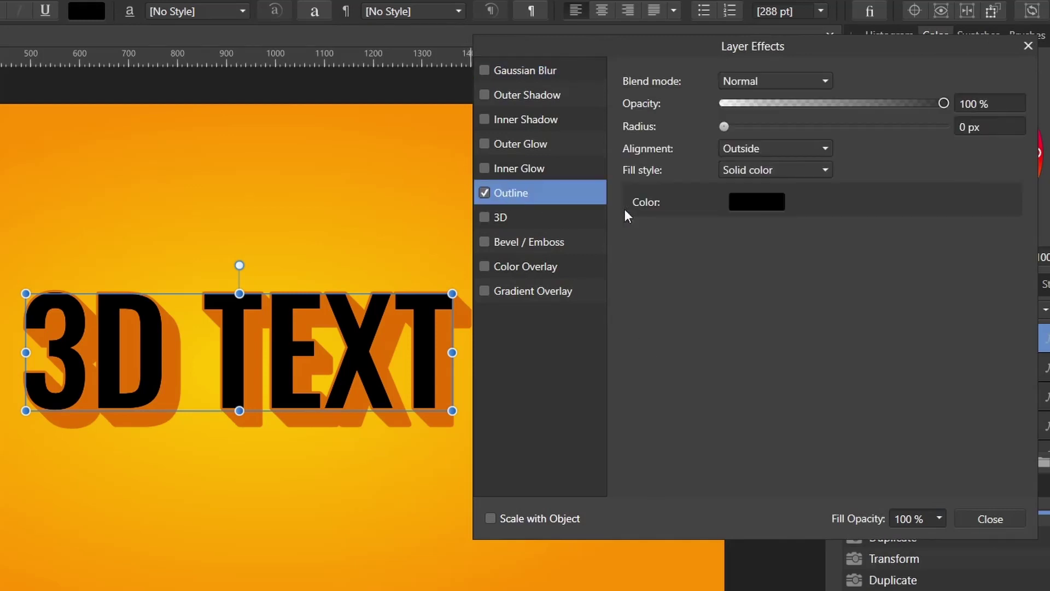
{"action": "left_click", "coordinate": [979, 131]}
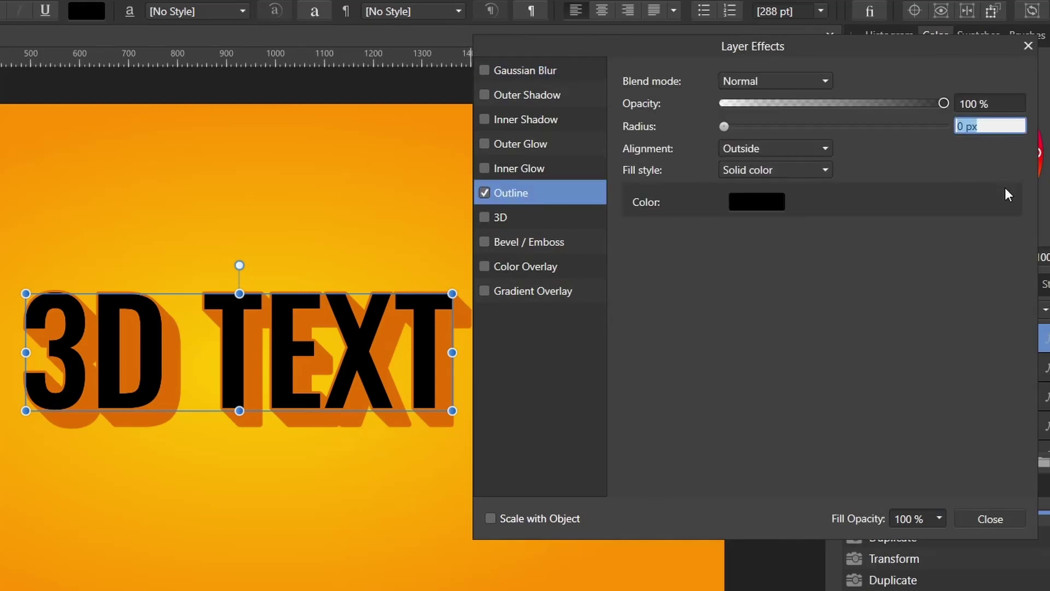
{"action": "type", "text": "5"}
{"action": "key", "text": "Return"}
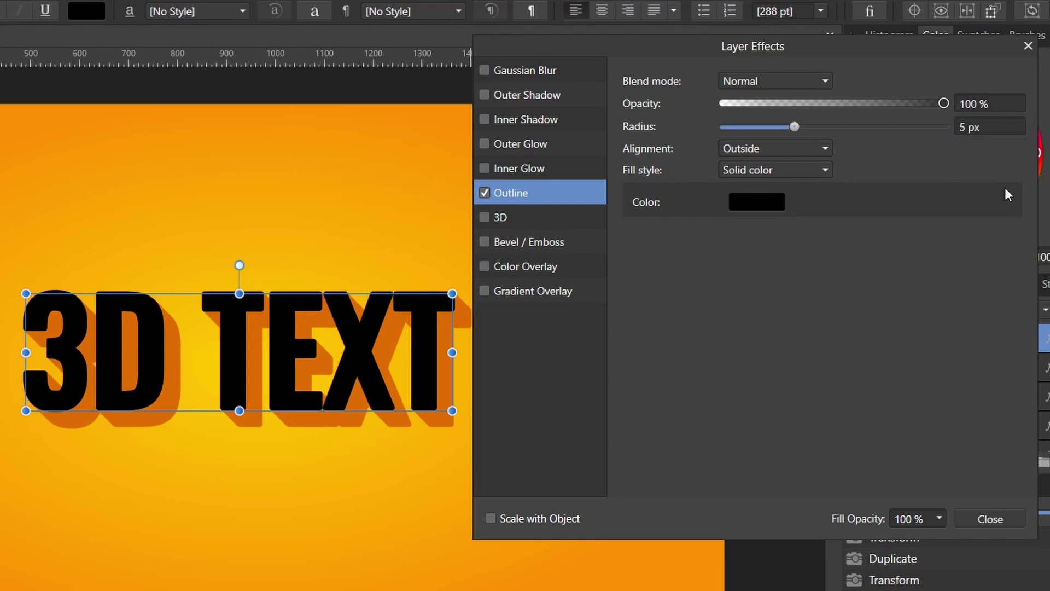
{"action": "left_click", "coordinate": [772, 201]}
{"action": "left_click_drag", "start_coordinate": [821, 326], "coordinate": [807, 375]}
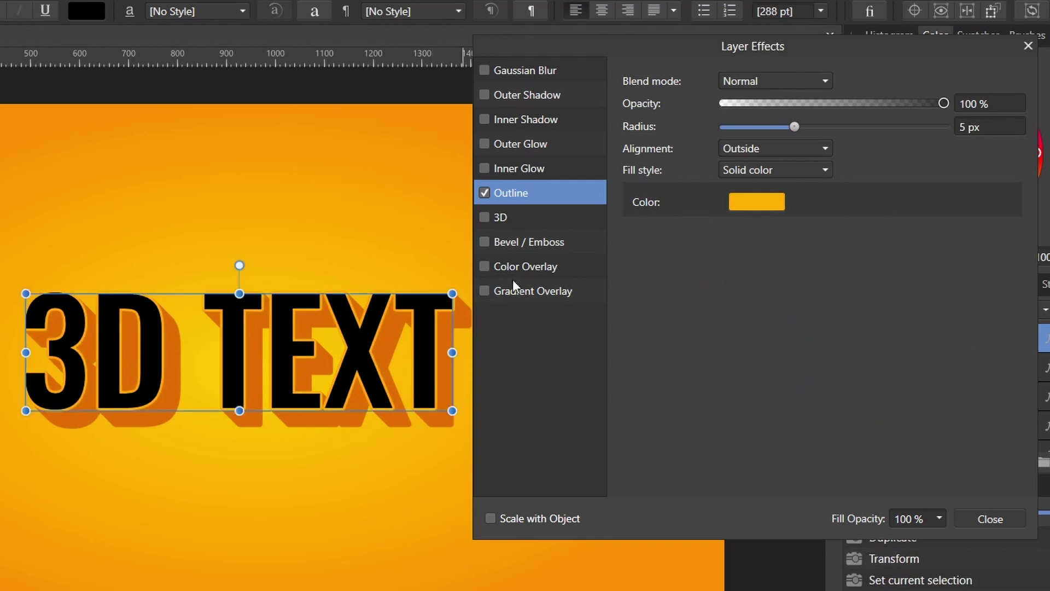
Add a white Color Overlay to the front text.
{"action": "left_click", "coordinate": [485, 266]}
{"action": "left_click", "coordinate": [514, 265]}
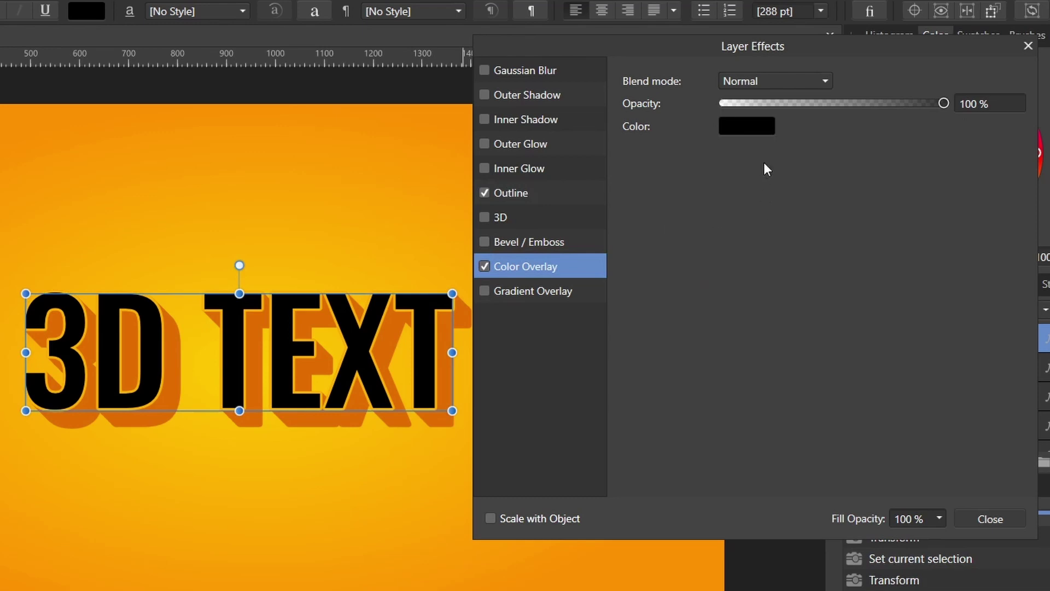
{"action": "left_click", "coordinate": [749, 127]}
{"action": "left_click_drag", "start_coordinate": [750, 236], "coordinate": [701, 325]}
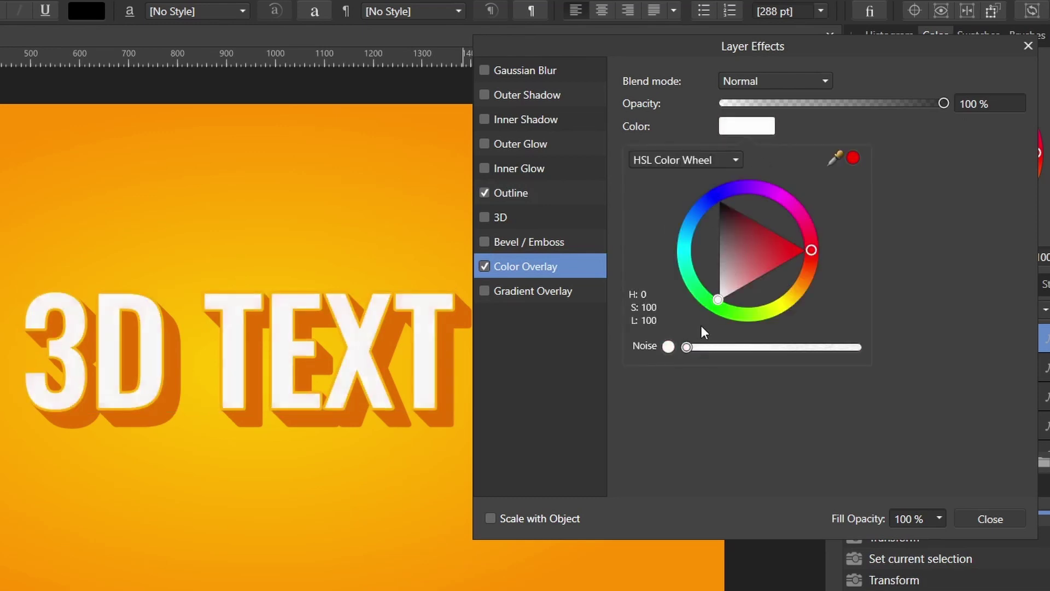
Add an Outer Shadow with 25 px radius and 15 px offset.
{"action": "left_click", "coordinate": [485, 95]}
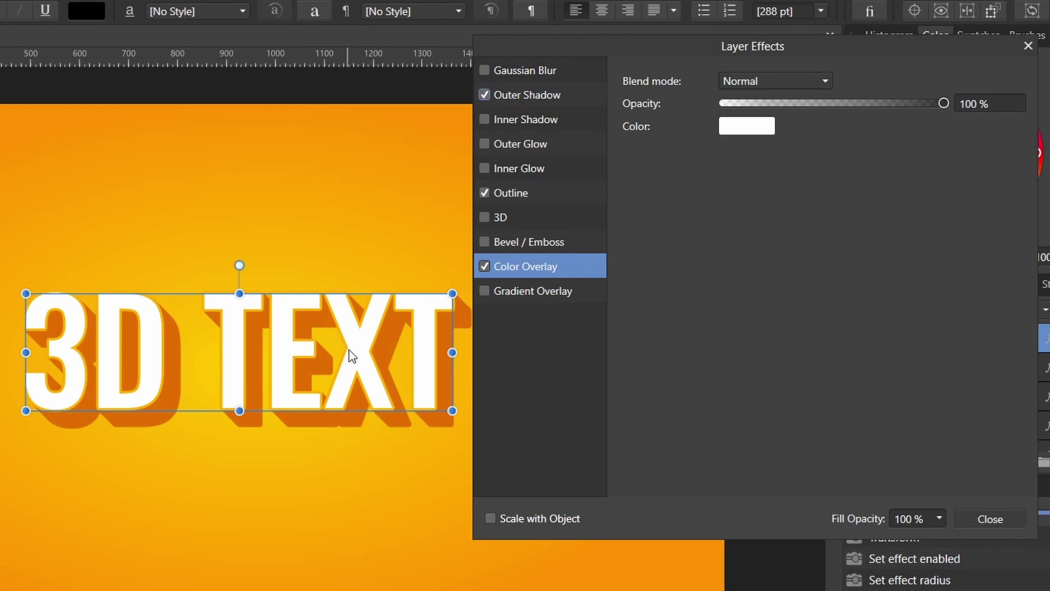
{"action": "scroll", "coordinate": [324, 360], "scroll_direction": "up", "scroll_amount": 5}
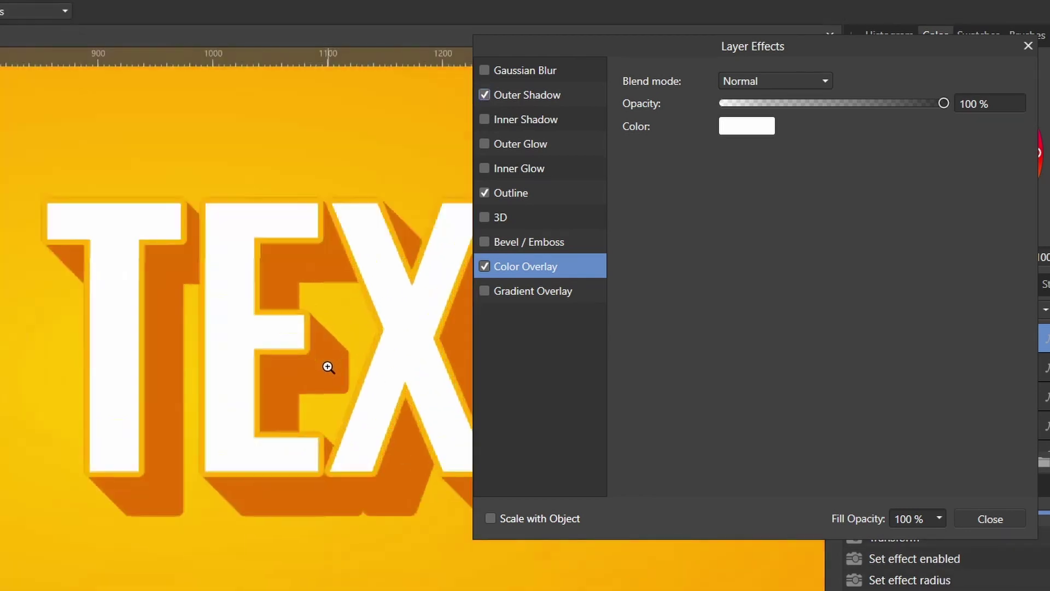
{"action": "left_click", "coordinate": [526, 96]}
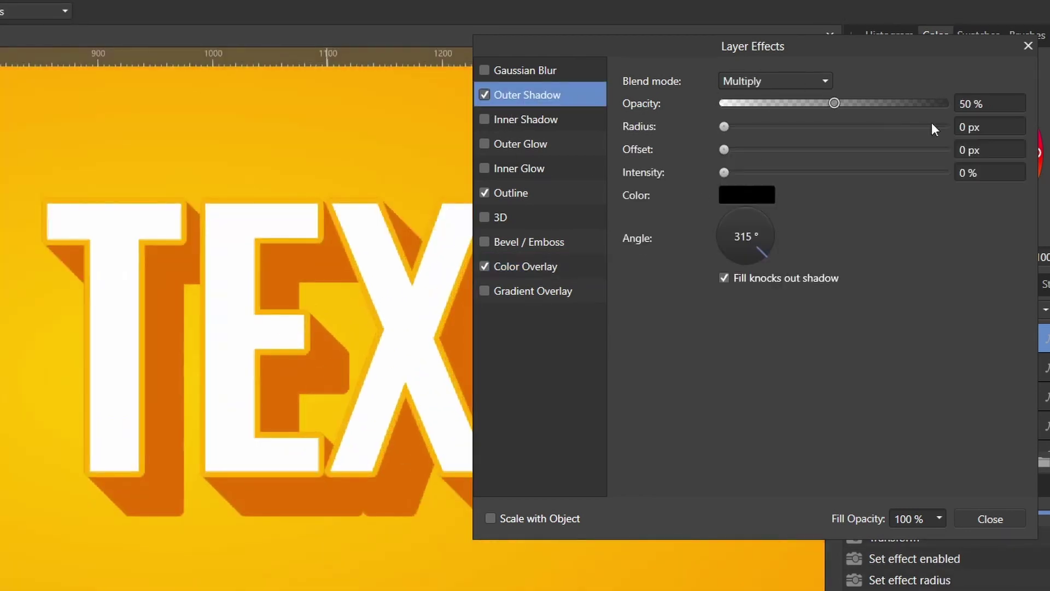
{"action": "left_click", "coordinate": [973, 126]}
{"action": "type", "text": "25"}
{"action": "key", "text": "Return"}
{"action": "left_click", "coordinate": [978, 149]}
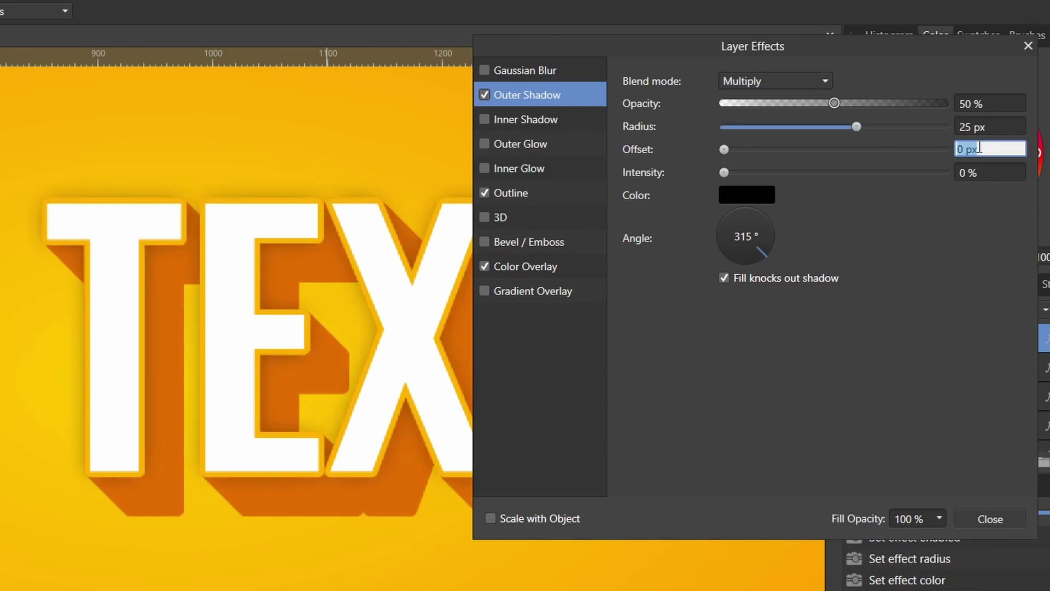
{"action": "type", "text": "20"}
{"action": "key", "text": "Return"}
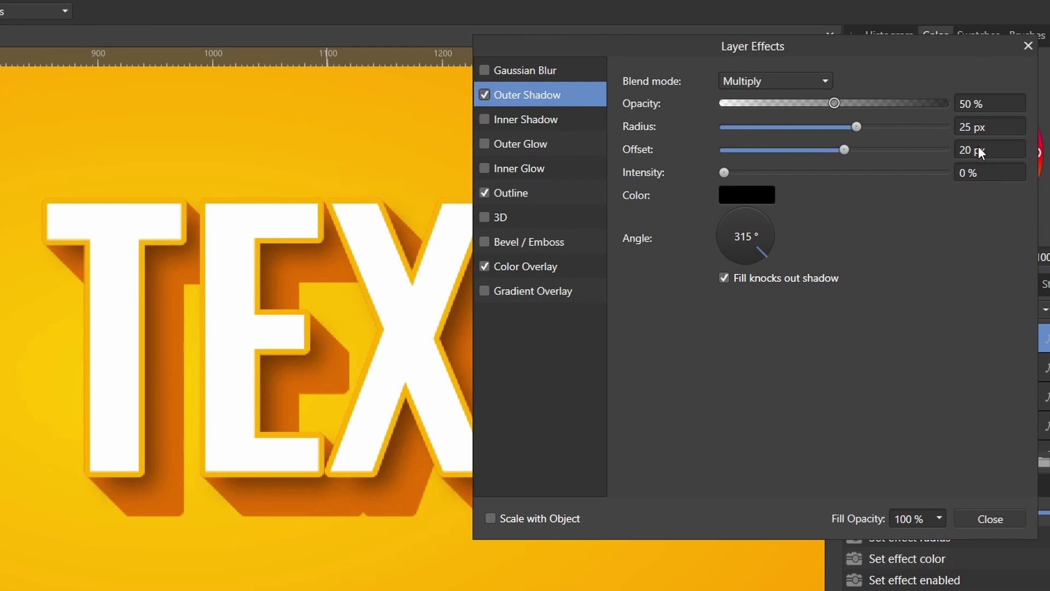
{"action": "left_click", "coordinate": [975, 151]}
{"action": "type", "text": "15"}
{"action": "key", "text": "Return"}
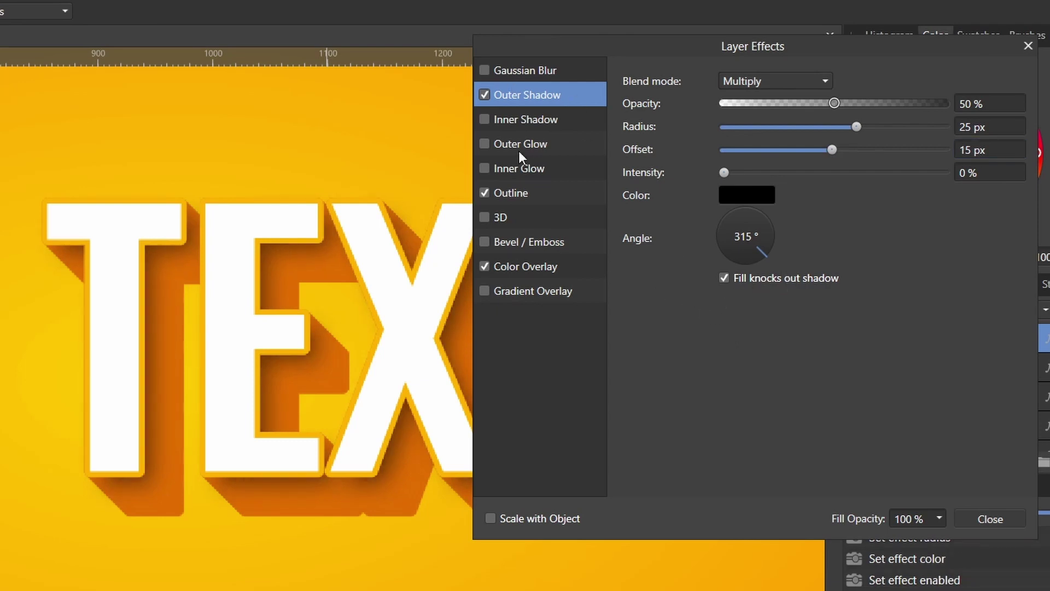
Add an Inner Shadow with 10 px radius and 5 px offset.
{"action": "left_click", "coordinate": [487, 117]}
{"action": "left_click", "coordinate": [517, 122]}
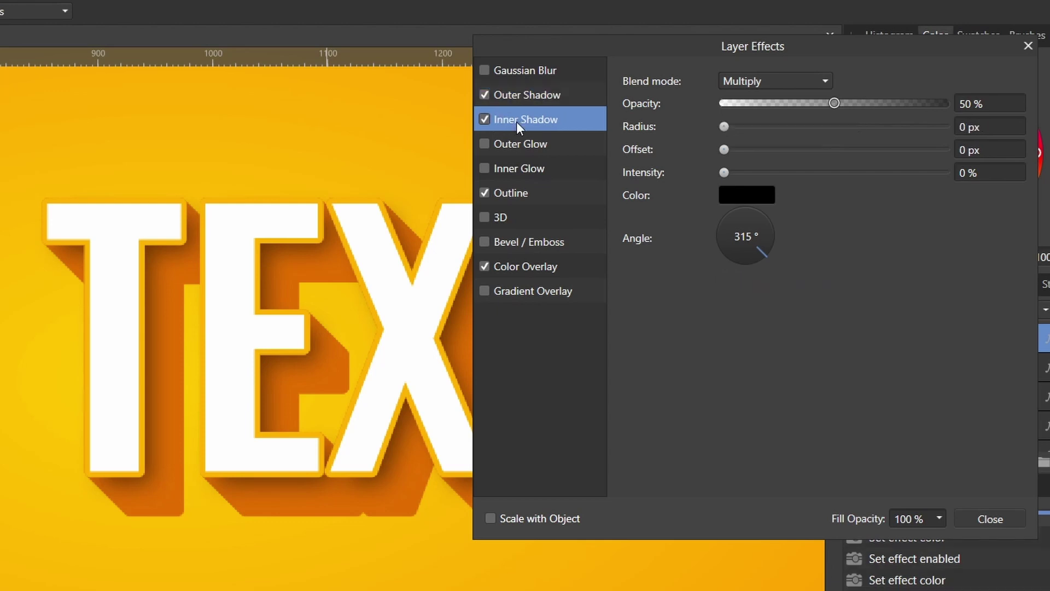
{"action": "left_click", "coordinate": [974, 129]}
{"action": "type", "text": "10"}
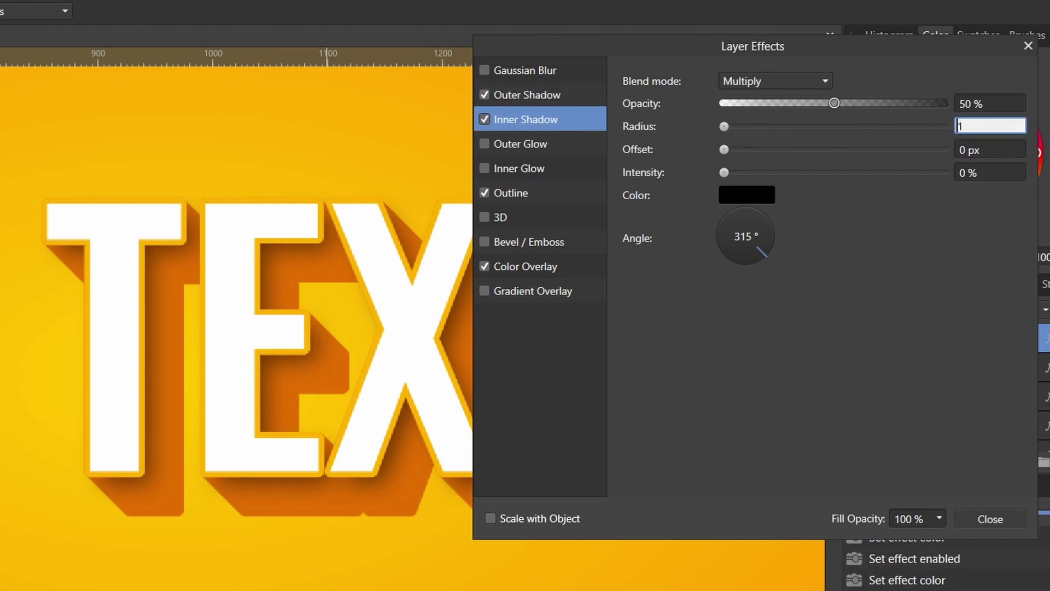
{"action": "key", "text": "Return"}
{"action": "left_click", "coordinate": [971, 151]}
{"action": "type", "text": "5"}
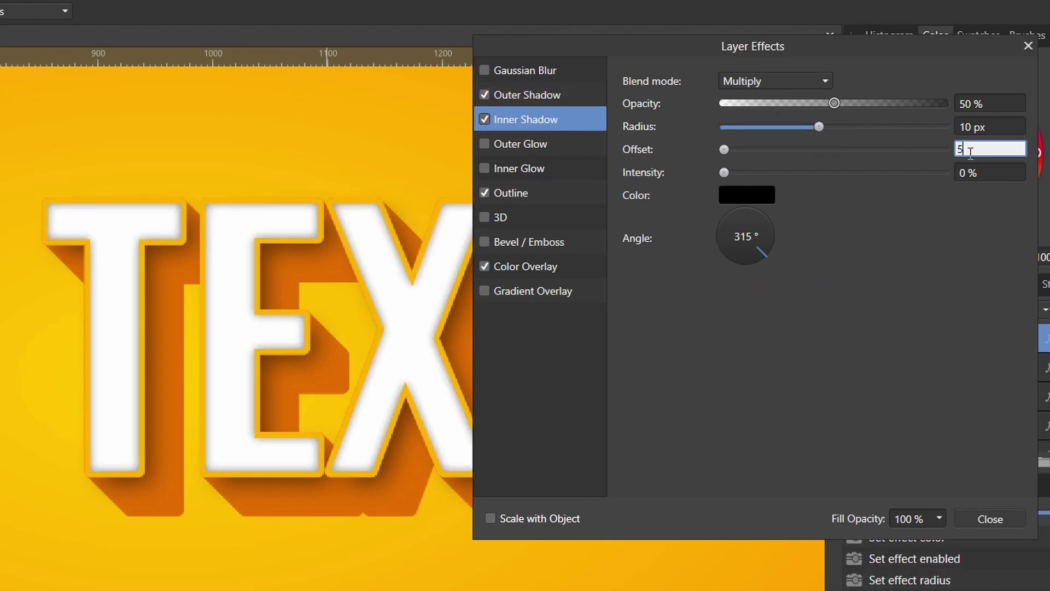
{"action": "key", "text": "Return"}
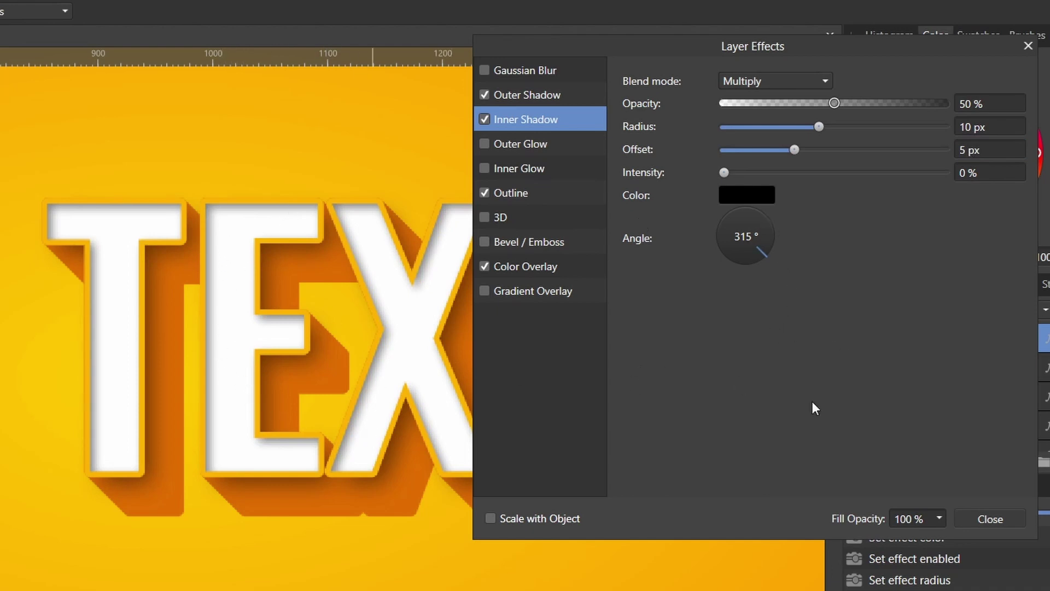
{"action": "left_click", "coordinate": [999, 520]}
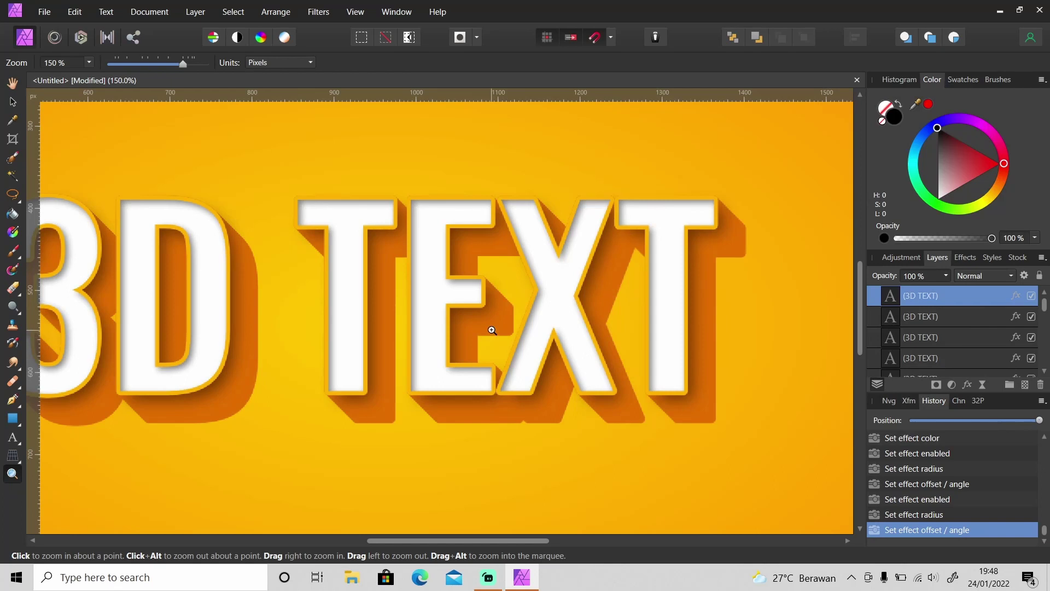
Select the bottom 3D TEXT layer and enable an Outer Shadow effect on it.
{"action": "left_click", "coordinate": [478, 329], "text": "alt"}
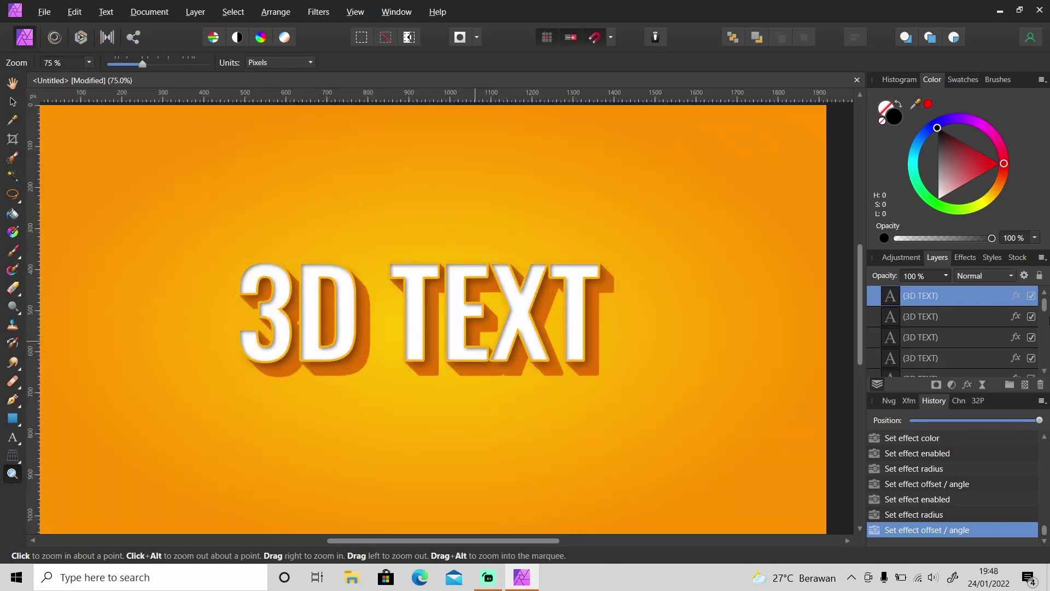
{"action": "left_click_drag", "start_coordinate": [1045, 309], "coordinate": [1045, 358]}
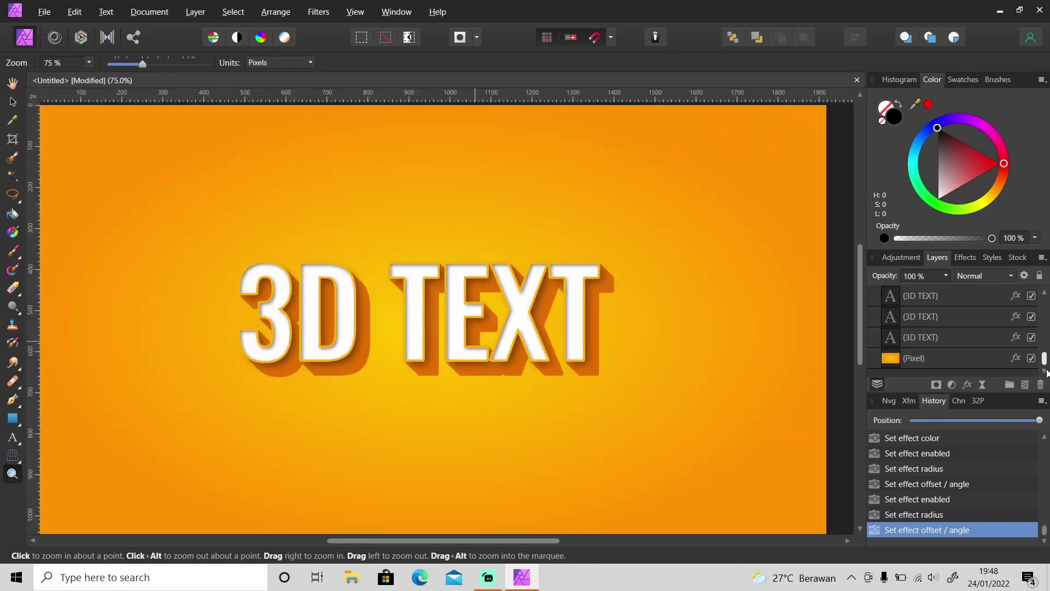
{"action": "left_click", "coordinate": [956, 340]}
{"action": "left_click", "coordinate": [967, 385]}
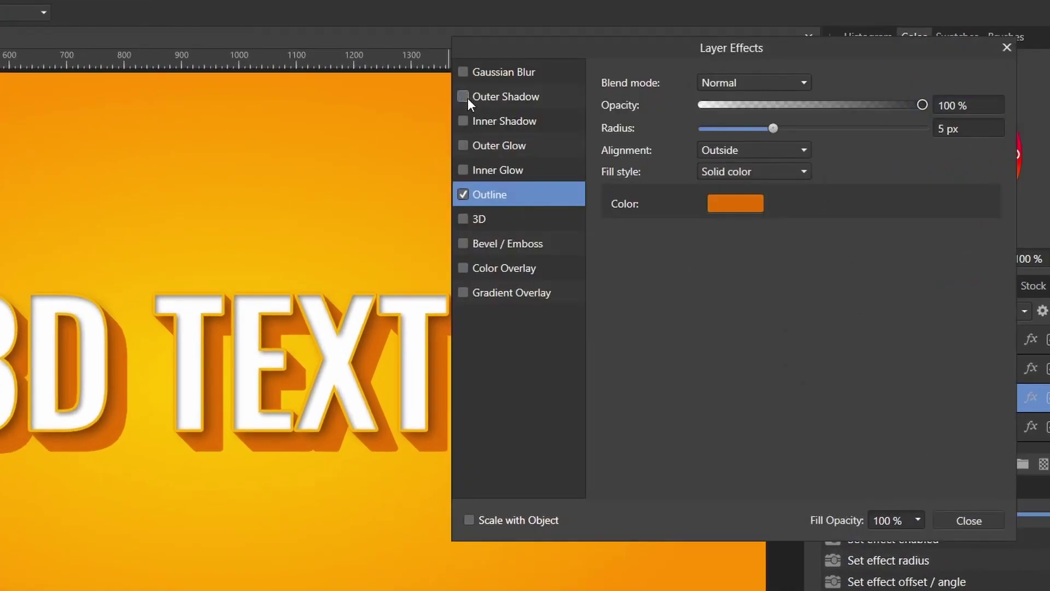
{"action": "left_click", "coordinate": [464, 97]}
{"action": "left_click", "coordinate": [497, 97]}
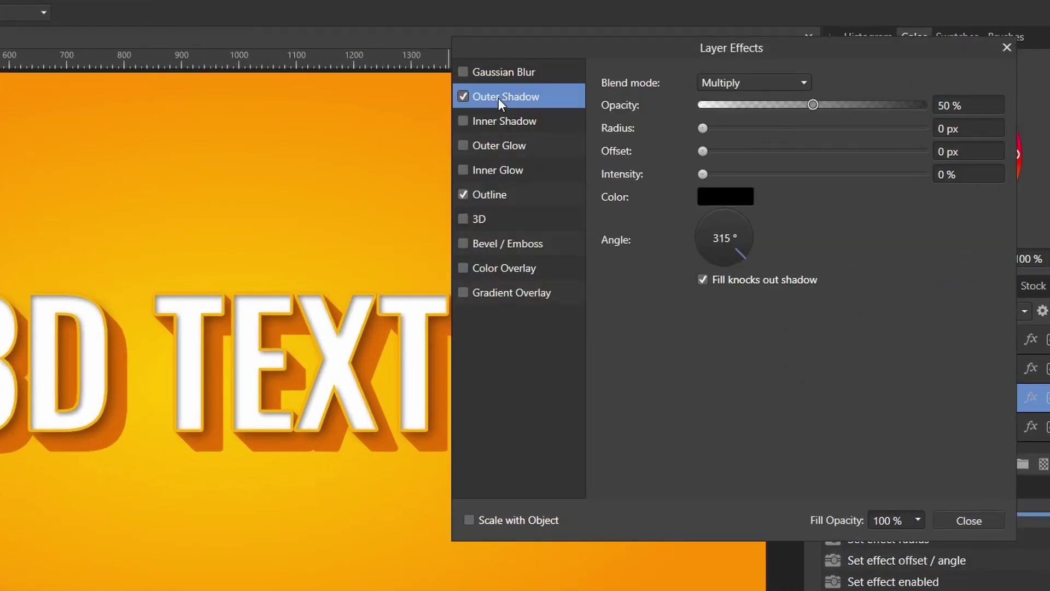
Set the shadow radius to 20 px, offset to 20 px and intensity to 10%.
{"action": "left_click", "coordinate": [950, 131]}
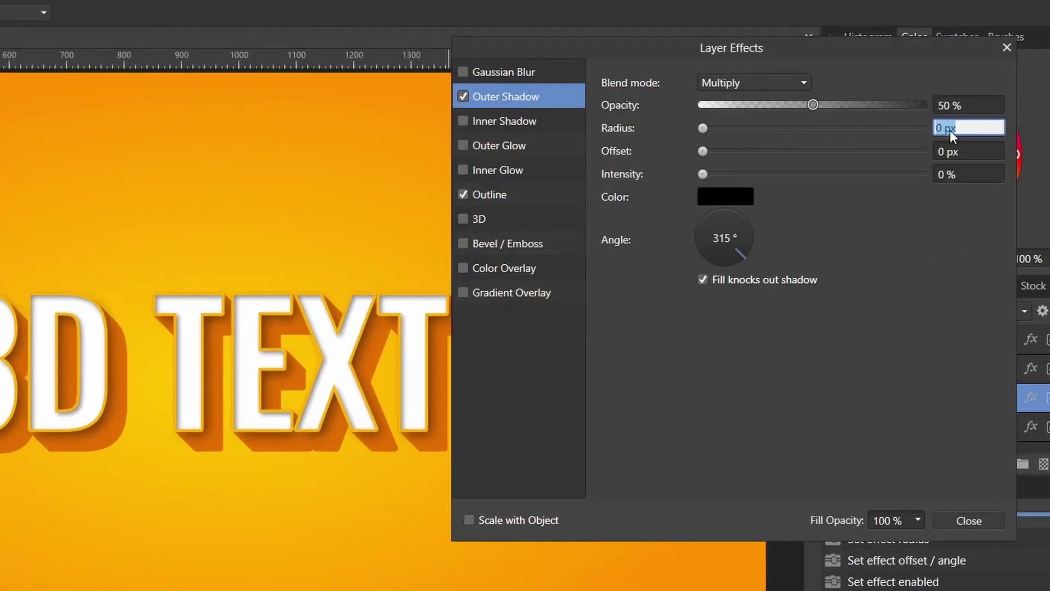
{"action": "type", "text": "20"}
{"action": "key", "text": "Tab"}
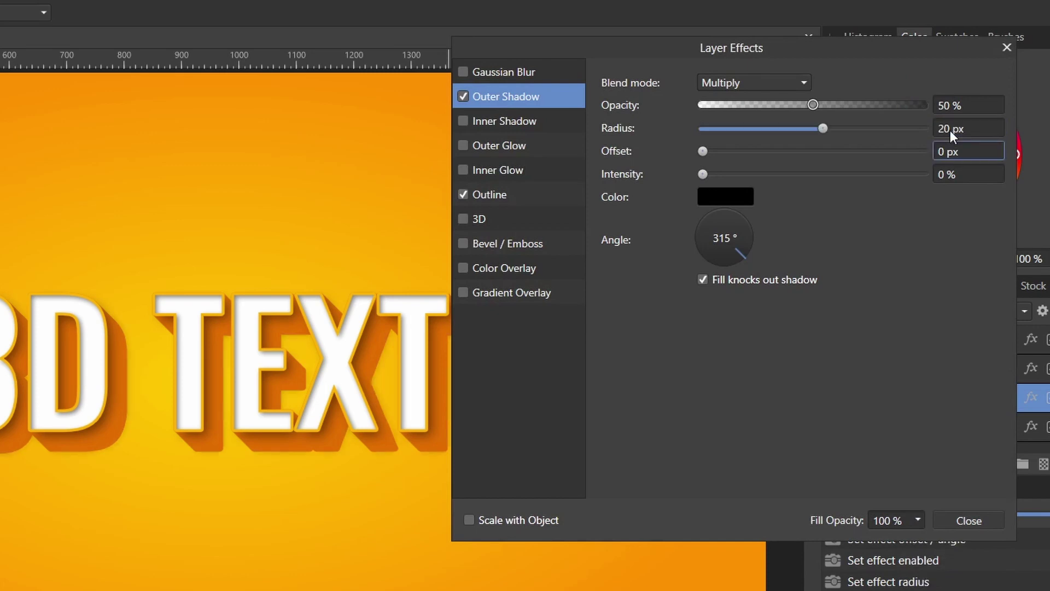
{"action": "type", "text": "20"}
{"action": "key", "text": "Return"}
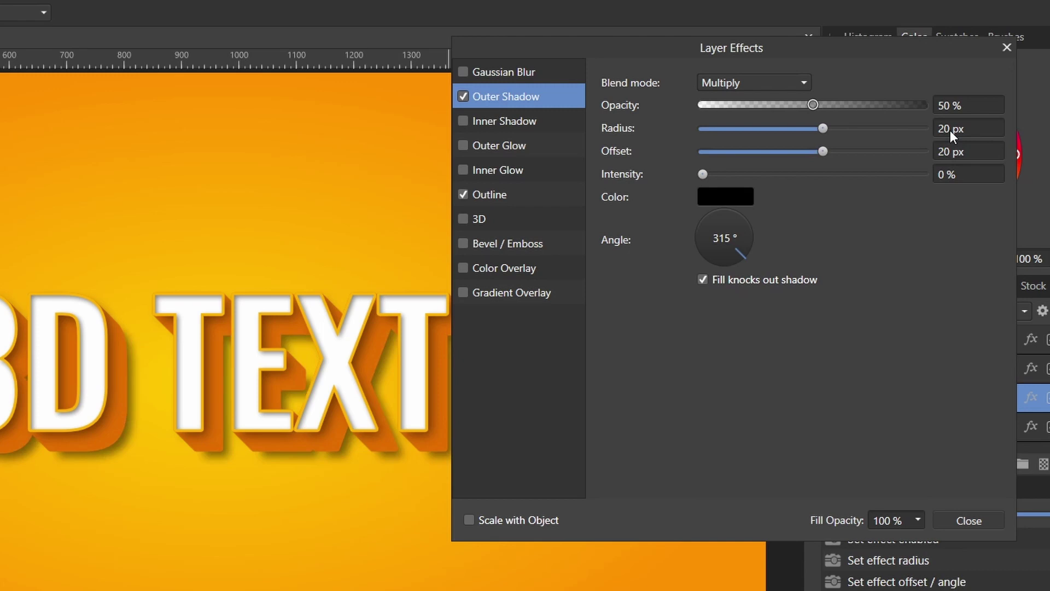
{"action": "left_click", "coordinate": [949, 176]}
{"action": "type", "text": "10"}
{"action": "key", "text": "Return"}
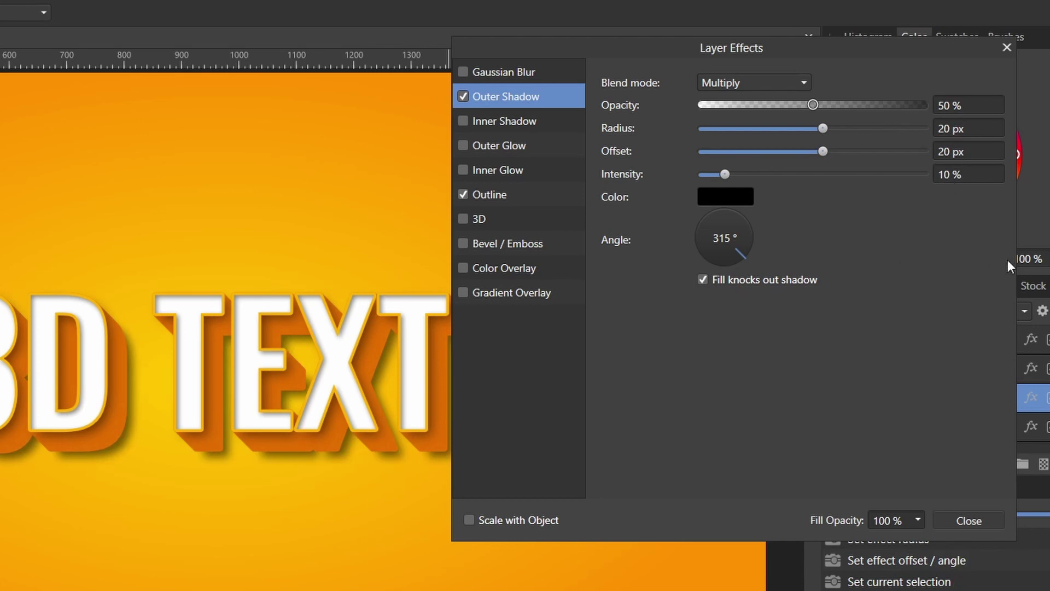
{"action": "left_click", "coordinate": [1007, 48]}
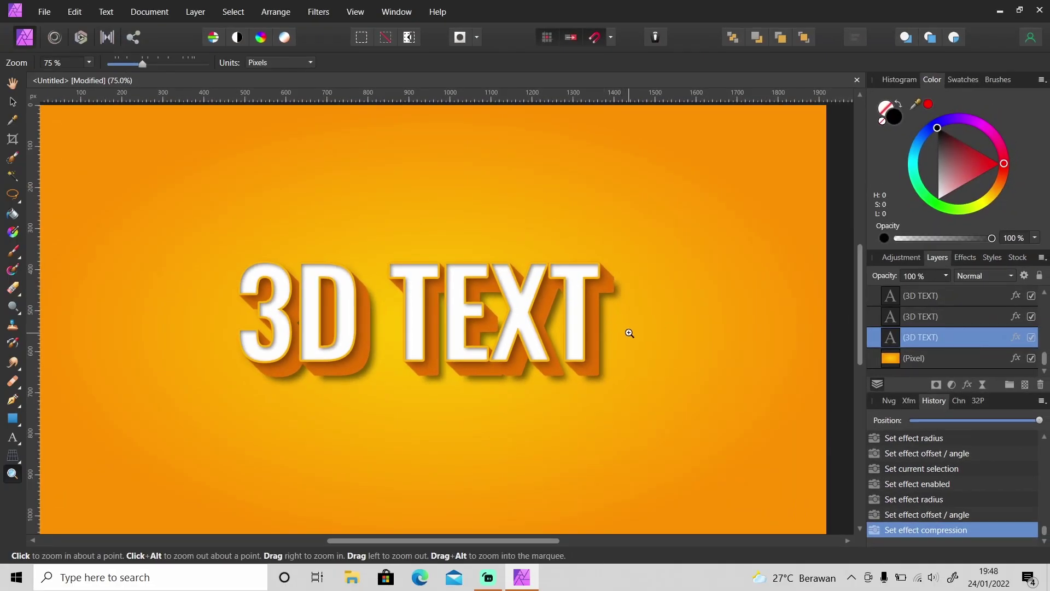
Select the orange background pixel layer.
{"action": "left_click", "coordinate": [569, 352], "text": "alt"}
{"action": "left_click", "coordinate": [509, 358]}
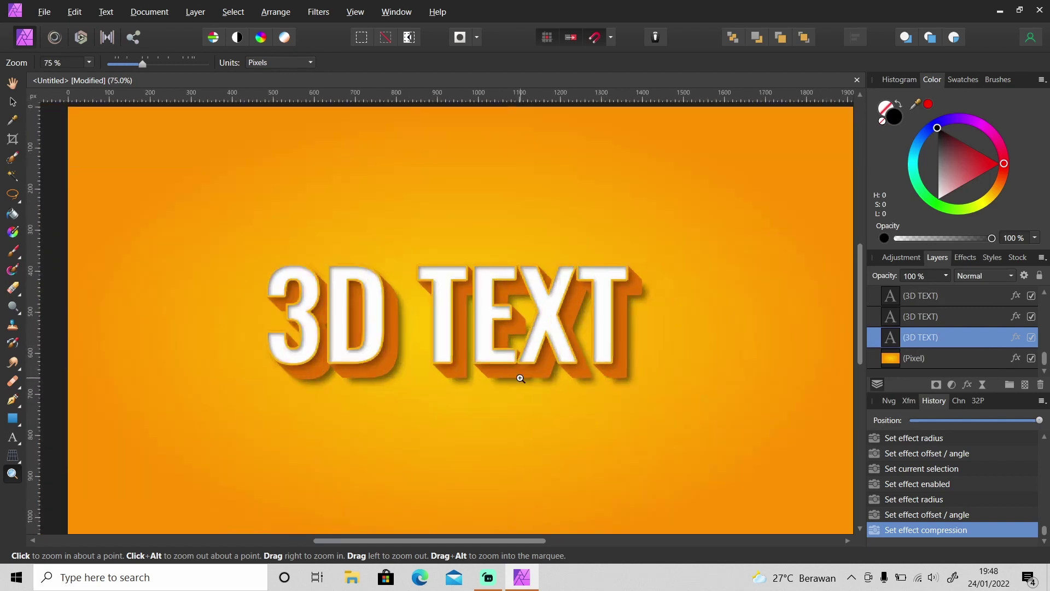
{"action": "left_click", "coordinate": [594, 343], "text": "alt"}
{"action": "left_click", "coordinate": [929, 354]}
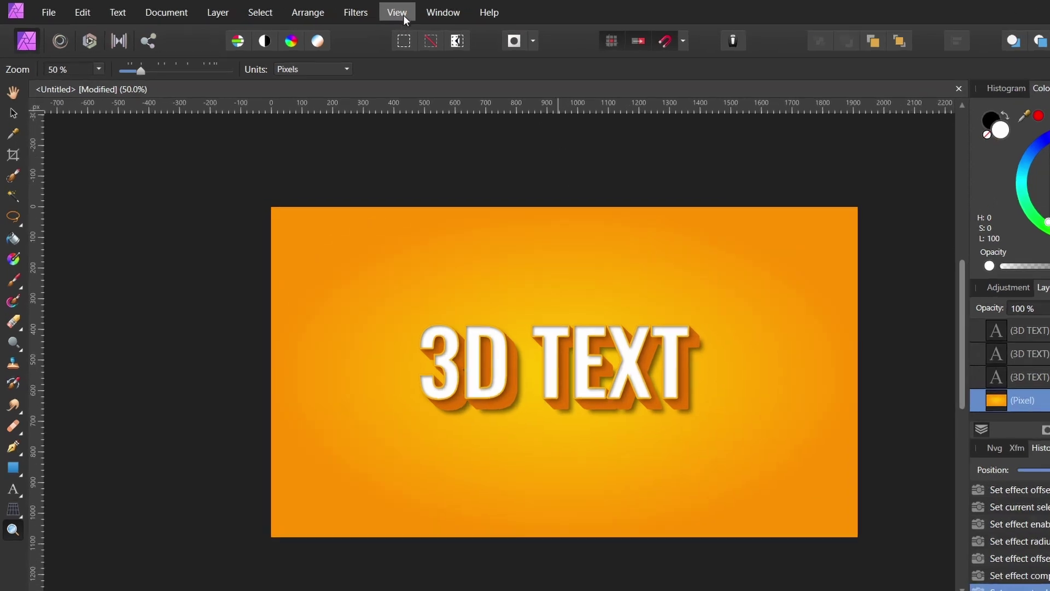
Drag bright_bokeh.png from the Assets panel onto the canvas.
{"action": "left_click", "coordinate": [355, 11]}
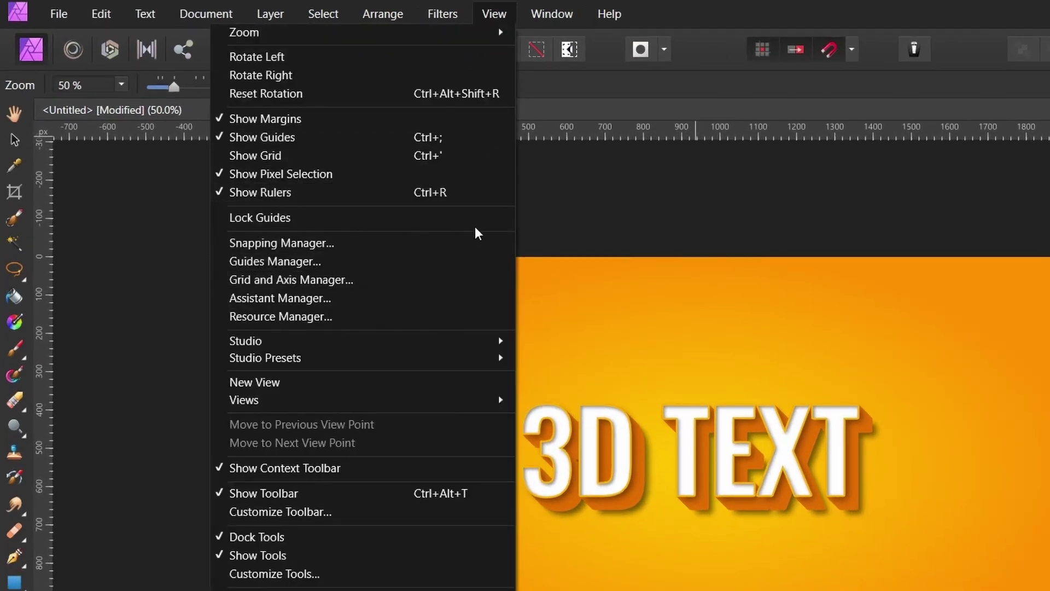
{"action": "mouse_move", "coordinate": [488, 344]}
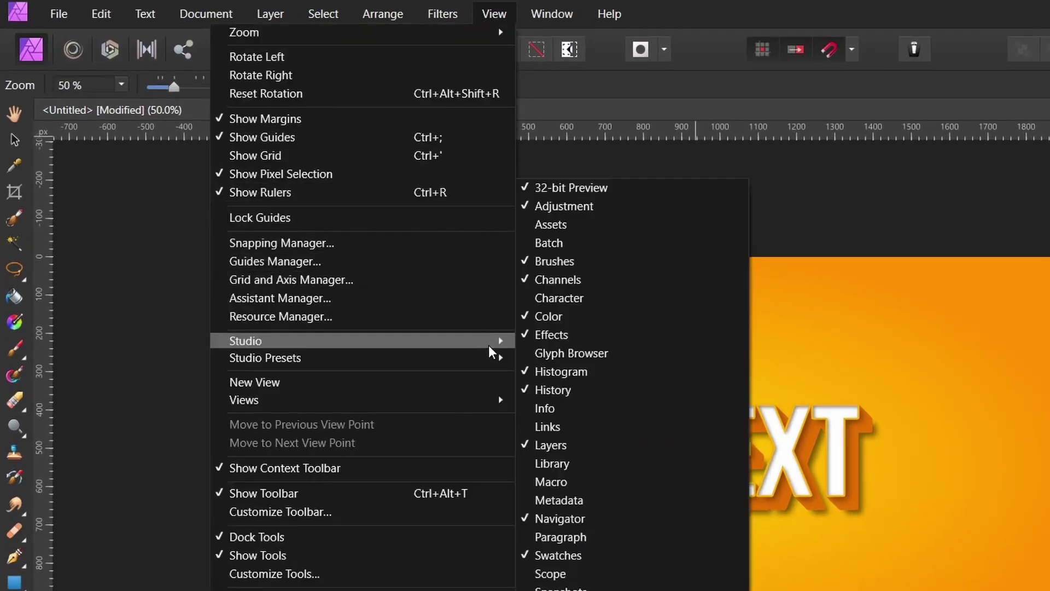
{"action": "left_click", "coordinate": [552, 227]}
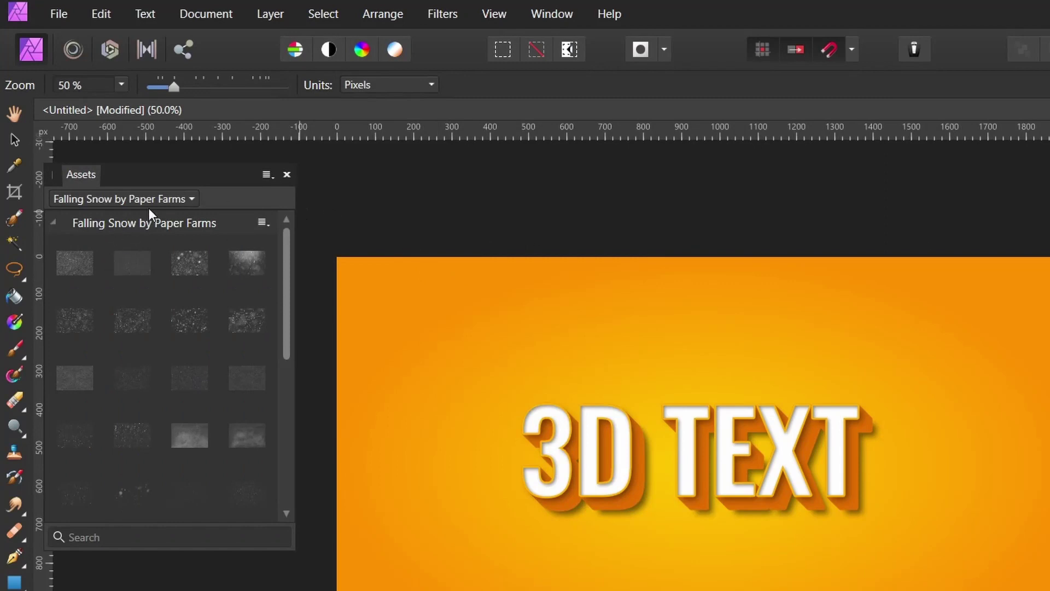
{"action": "left_click_drag", "start_coordinate": [251, 341], "coordinate": [556, 495]}
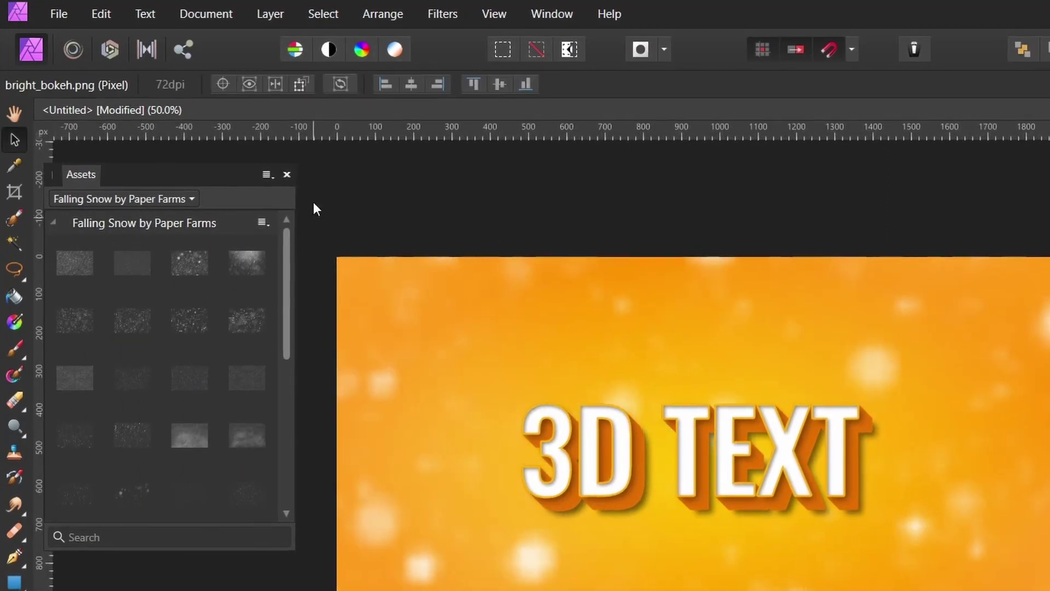
{"action": "left_click", "coordinate": [287, 175]}
{"action": "key", "text": "z"}
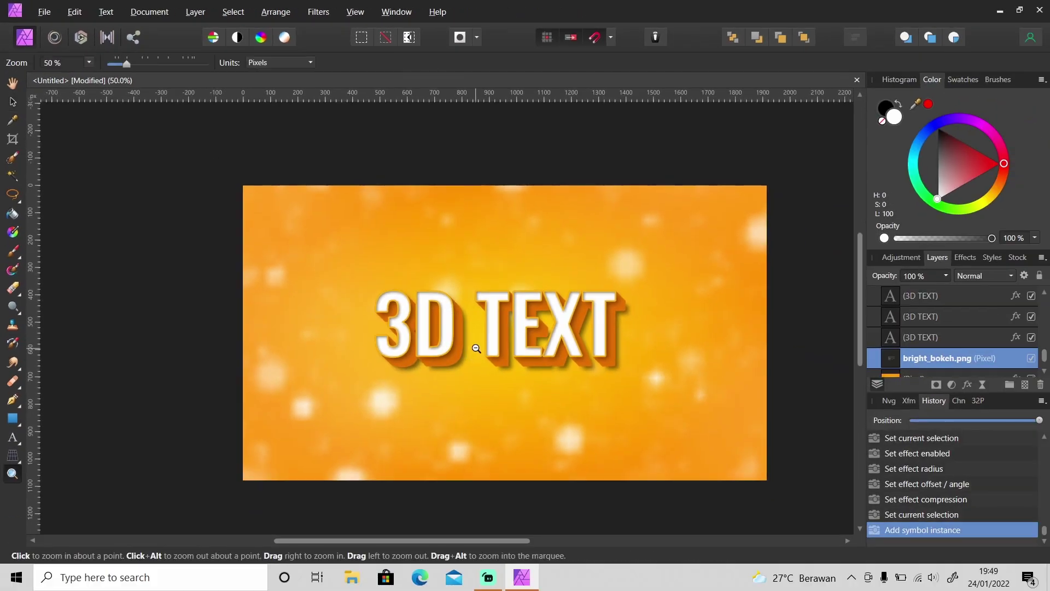
{"action": "left_click", "coordinate": [476, 349], "text": "alt"}
Stretch the bright_bokeh.png image to cover the whole document.
{"action": "key", "text": "v"}
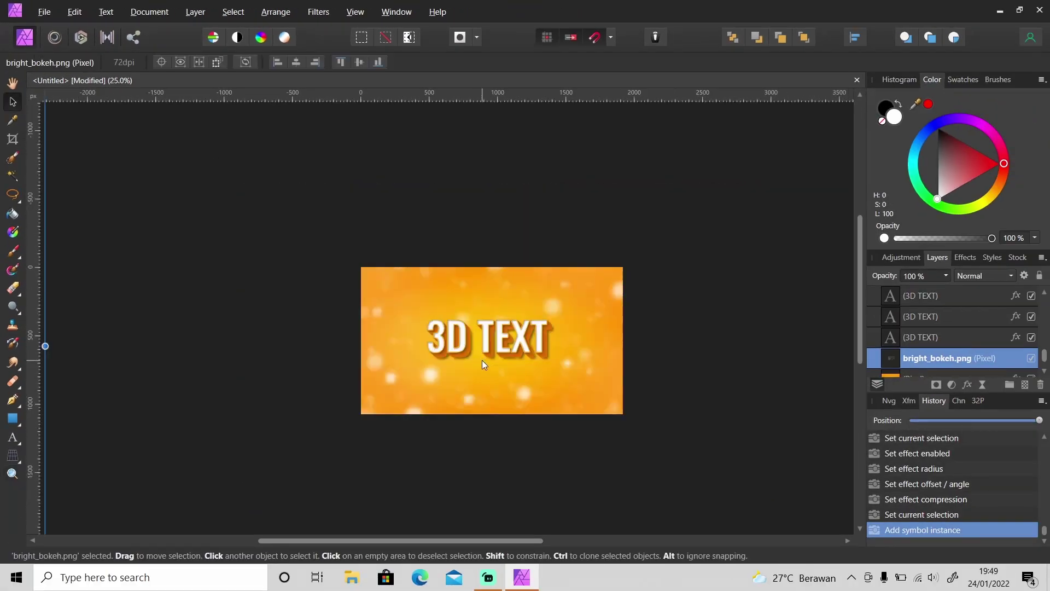
{"action": "left_click_drag", "start_coordinate": [272, 333], "coordinate": [316, 257]}
{"action": "left_click_drag", "start_coordinate": [205, 188], "coordinate": [361, 267]}
{"action": "left_click_drag", "start_coordinate": [656, 462], "coordinate": [624, 417]}
{"action": "key", "text": "z"}
{"action": "left_click", "coordinate": [524, 366]}
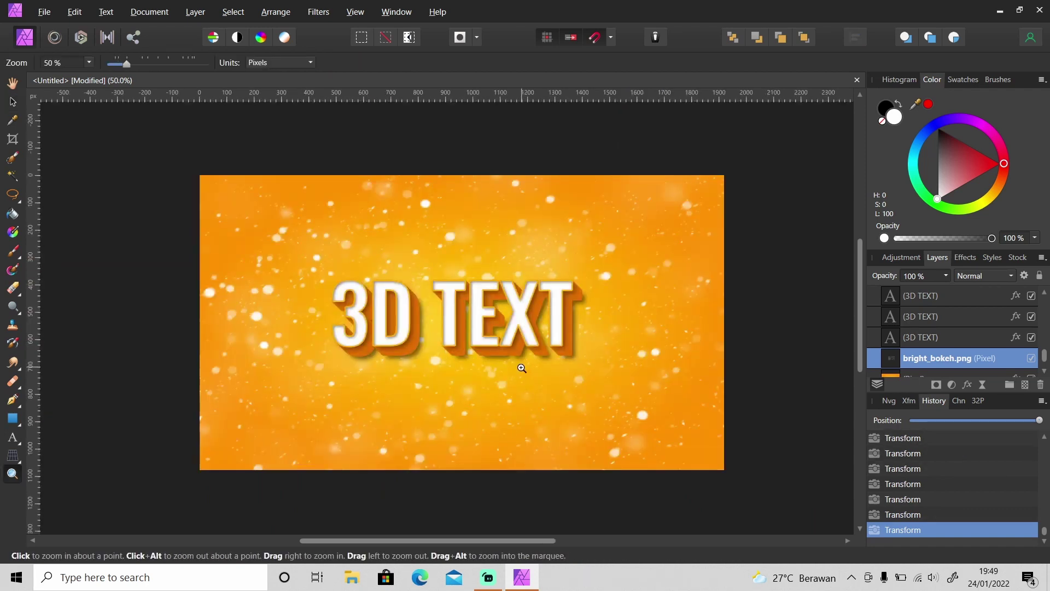
Set the bokeh layer's blend mode to Overlay and its opacity to 50%.
{"action": "left_click", "coordinate": [979, 273]}
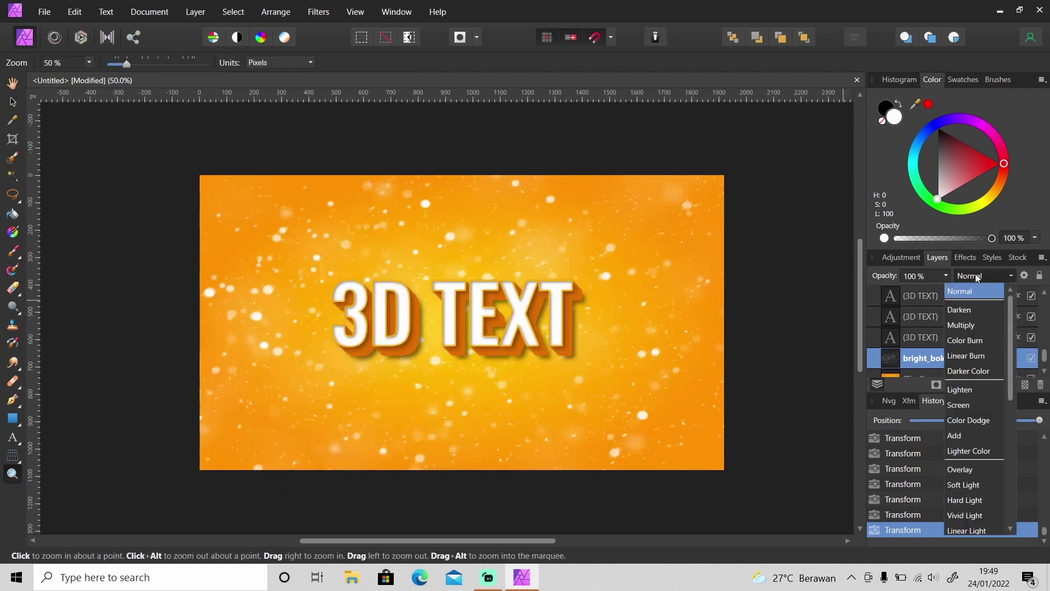
{"action": "left_click", "coordinate": [966, 472]}
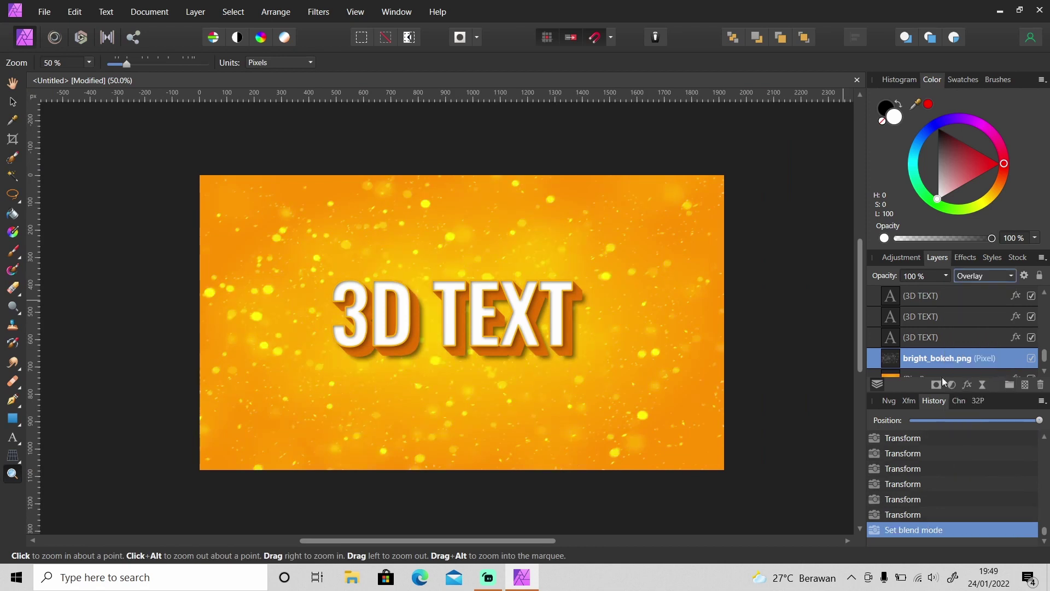
{"action": "left_click", "coordinate": [946, 275]}
{"action": "left_click_drag", "start_coordinate": [947, 291], "coordinate": [902, 290]}
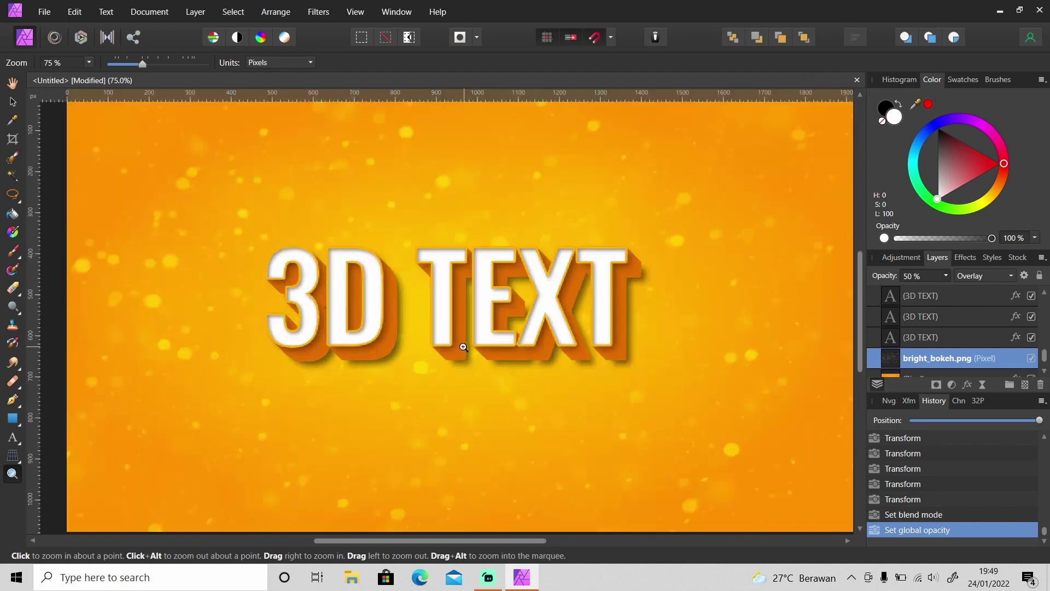
{"action": "left_click", "coordinate": [464, 360]}
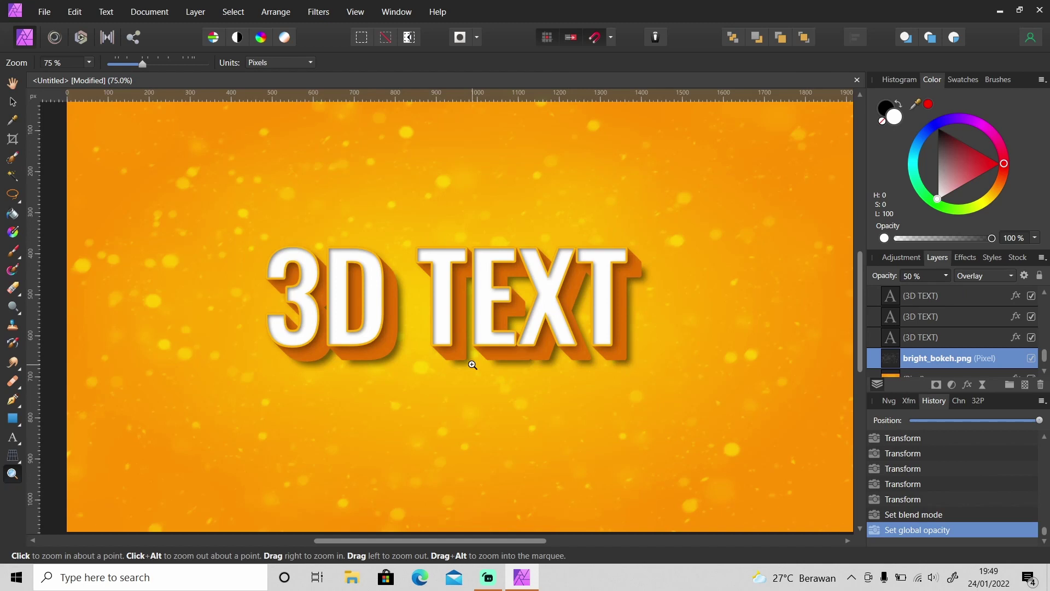